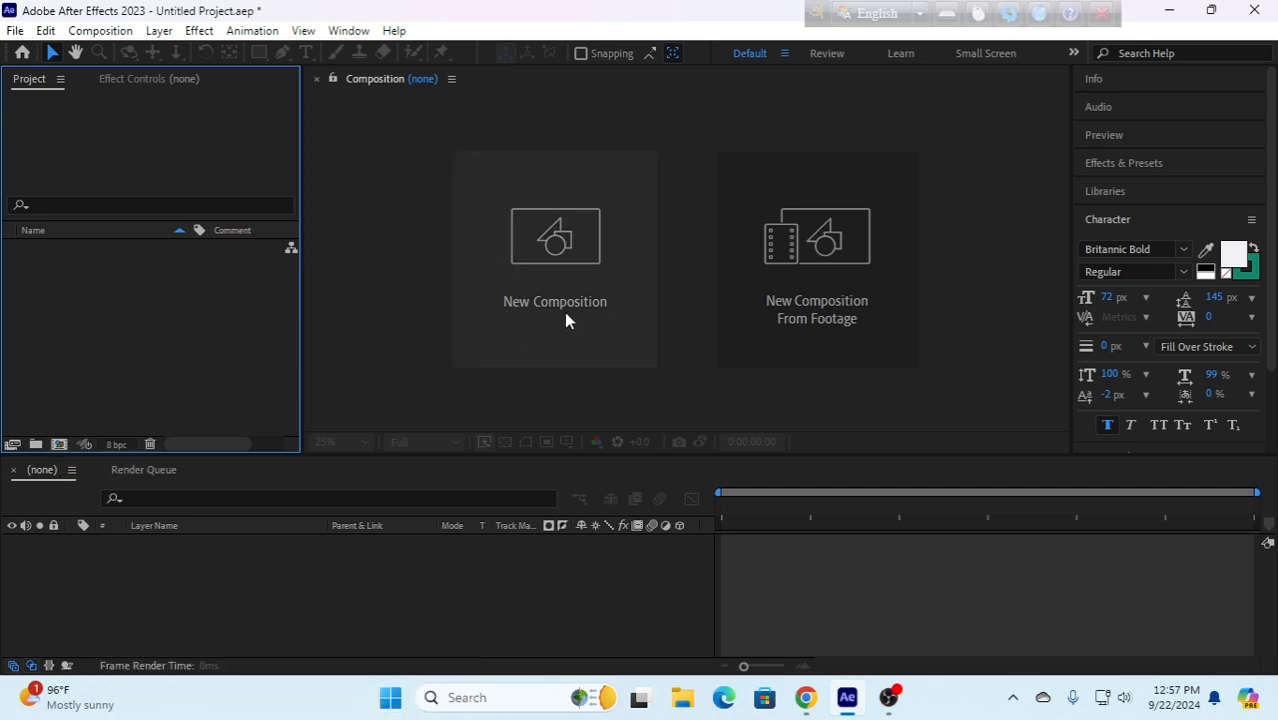
- Create a 1920x1080, 25 fps, 5-second composition and add a text layer containing the channel name
{"action": "left_click", "coordinate": [576, 270]}
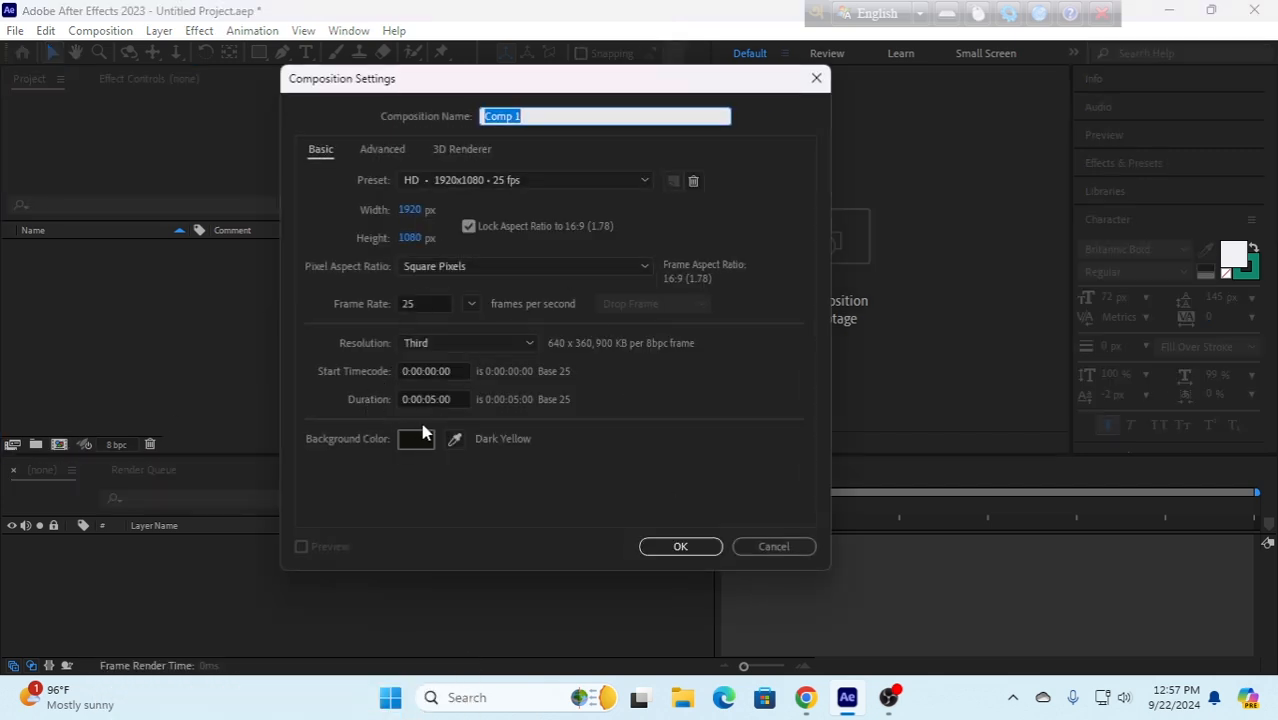
{"action": "left_click", "coordinate": [679, 546]}
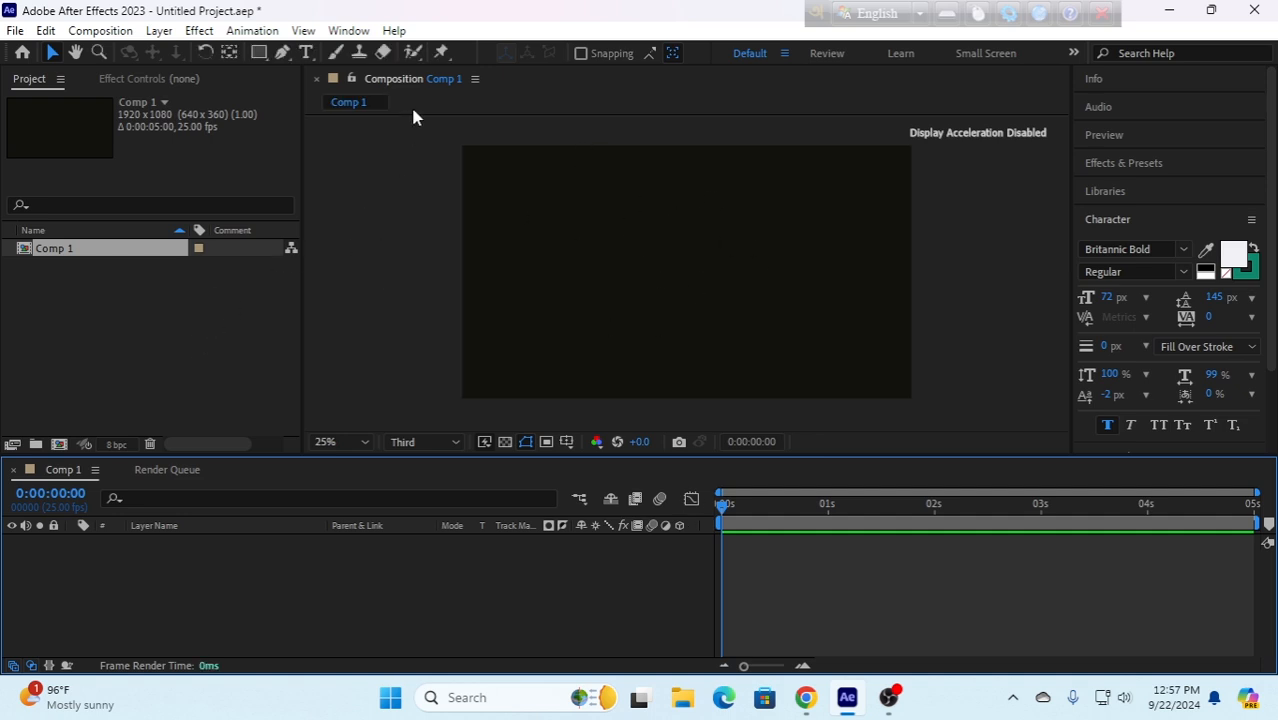
{"action": "left_click", "coordinate": [306, 53]}
{"action": "left_click", "coordinate": [557, 229]}
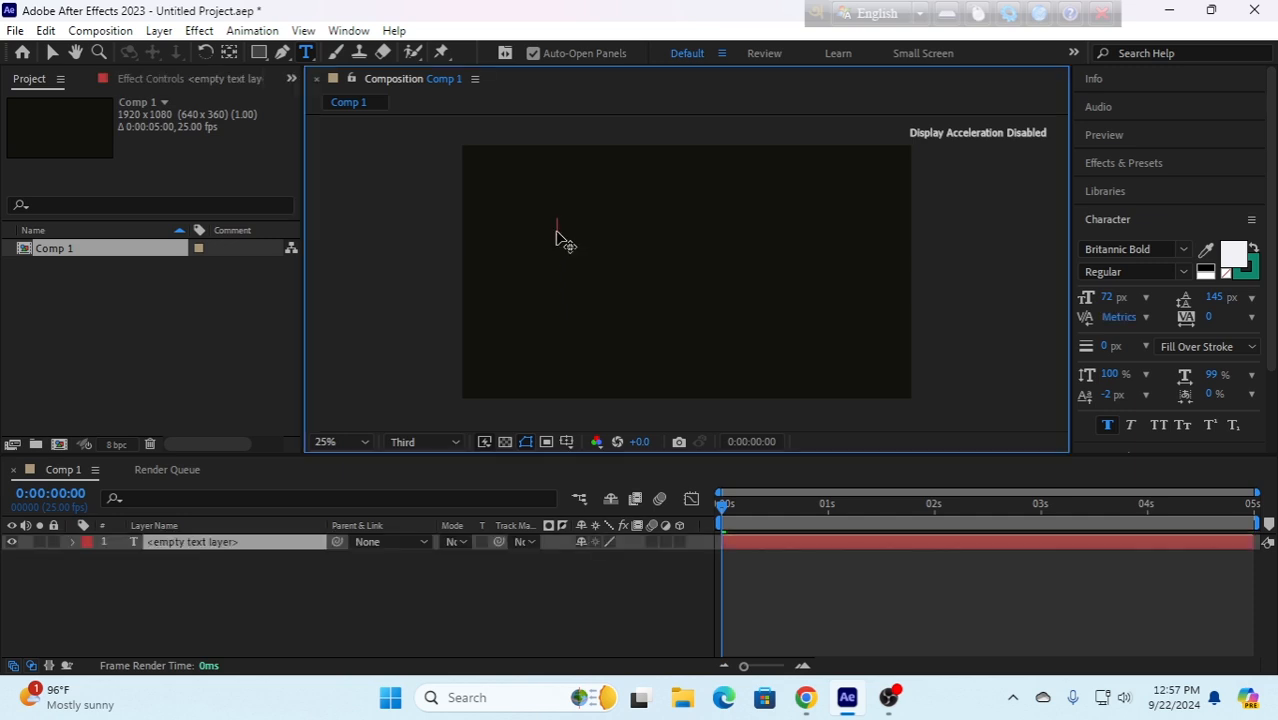
{"action": "type", "text": "Abu Bakar Siddiq tech"}
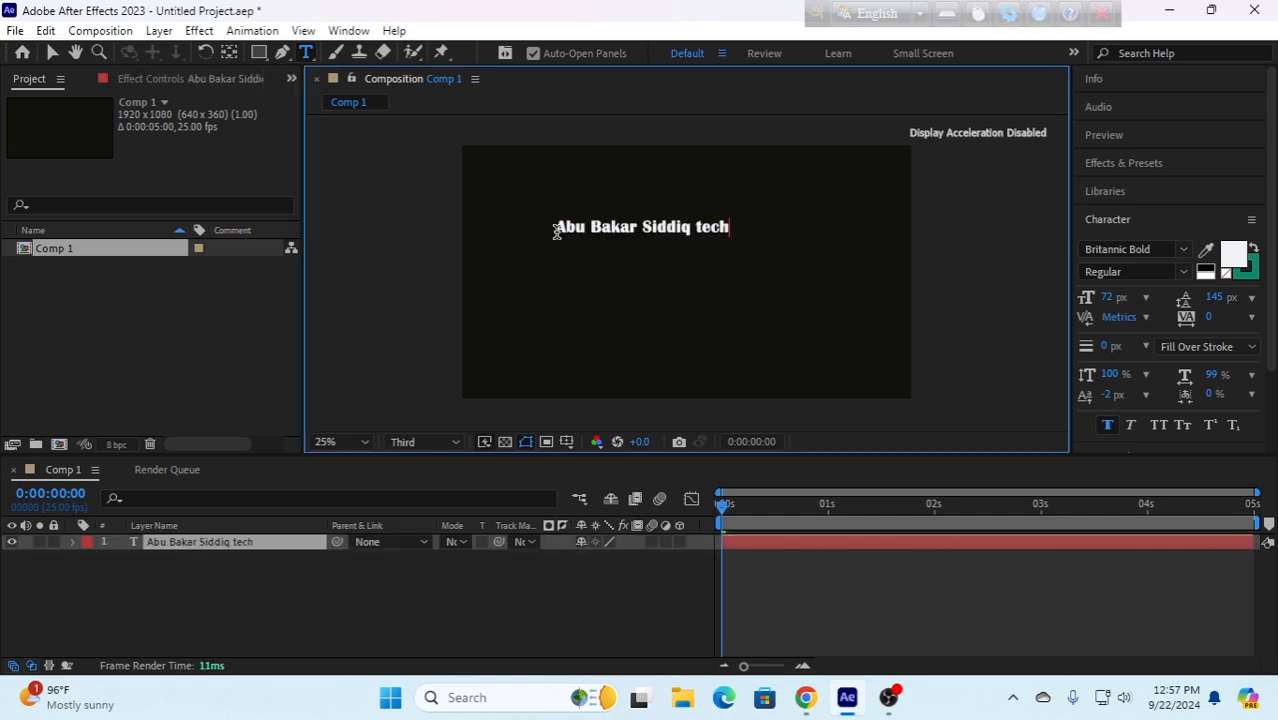
- Try the Broadway, Brush Script MT and Castellar fonts on the text layer
{"action": "left_click", "coordinate": [1166, 250]}
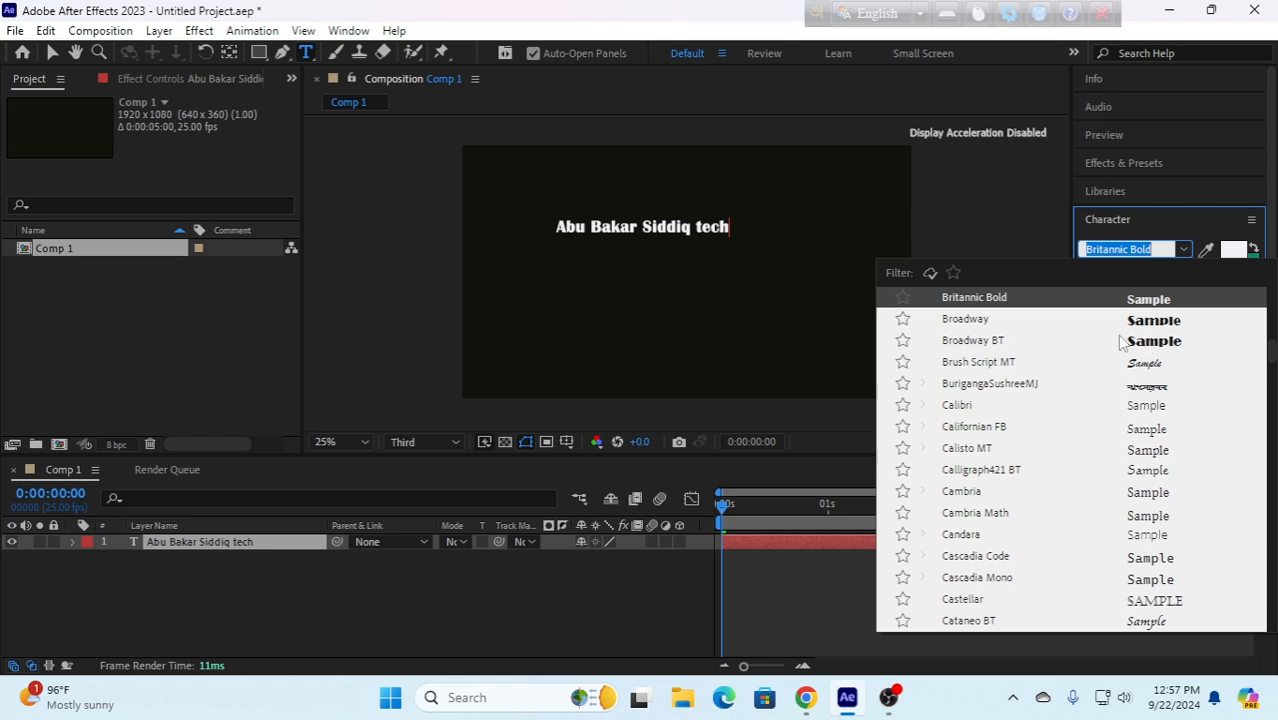
{"action": "left_click", "coordinate": [980, 320]}
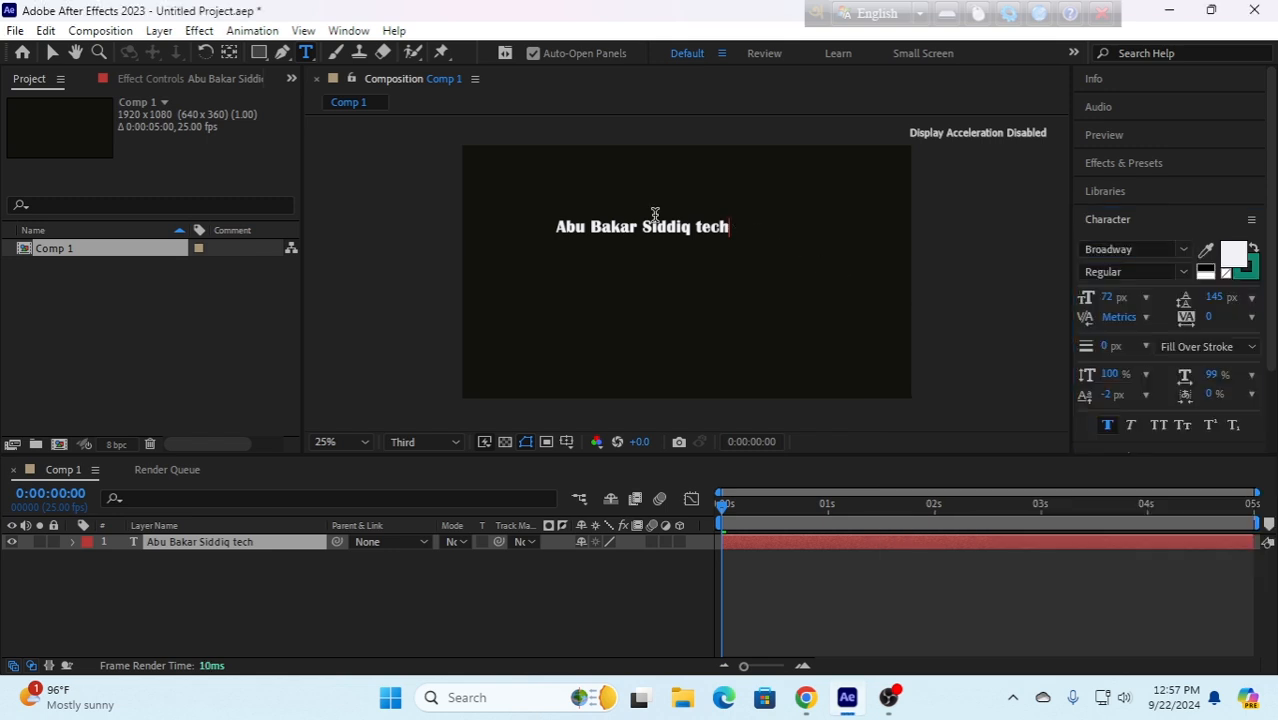
{"action": "left_click", "coordinate": [50, 52]}
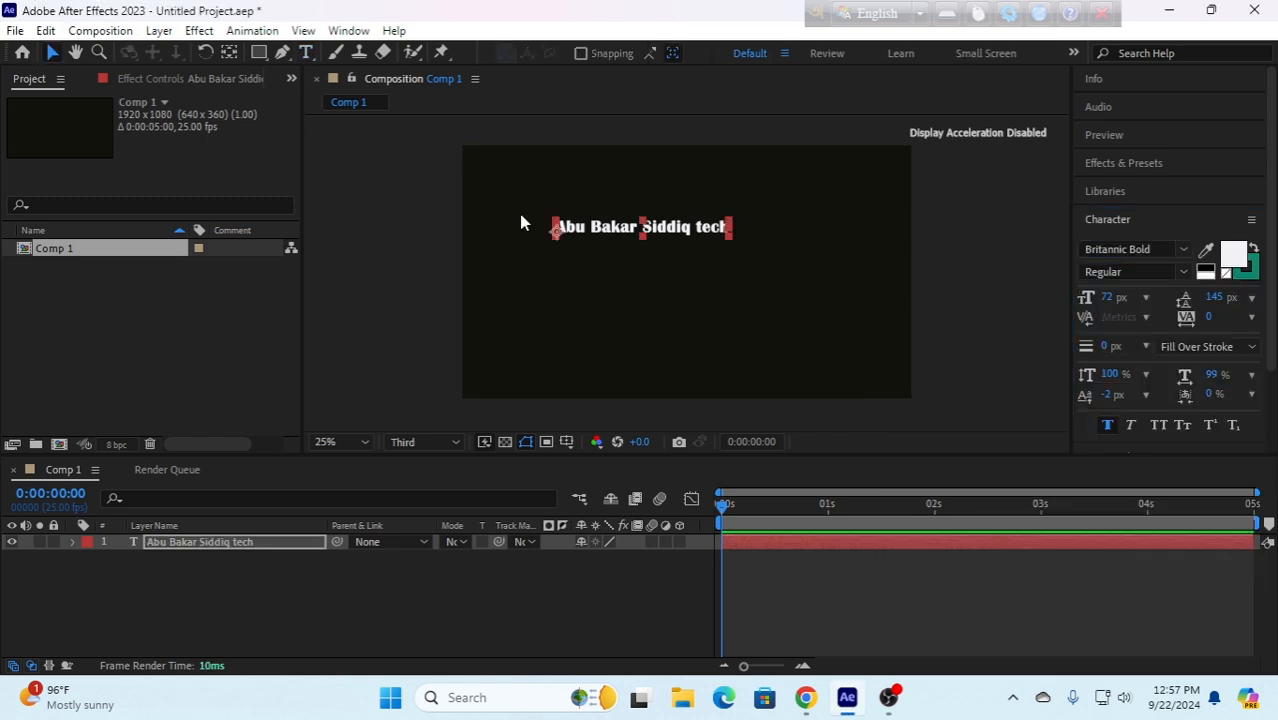
{"action": "left_click", "coordinate": [1184, 250]}
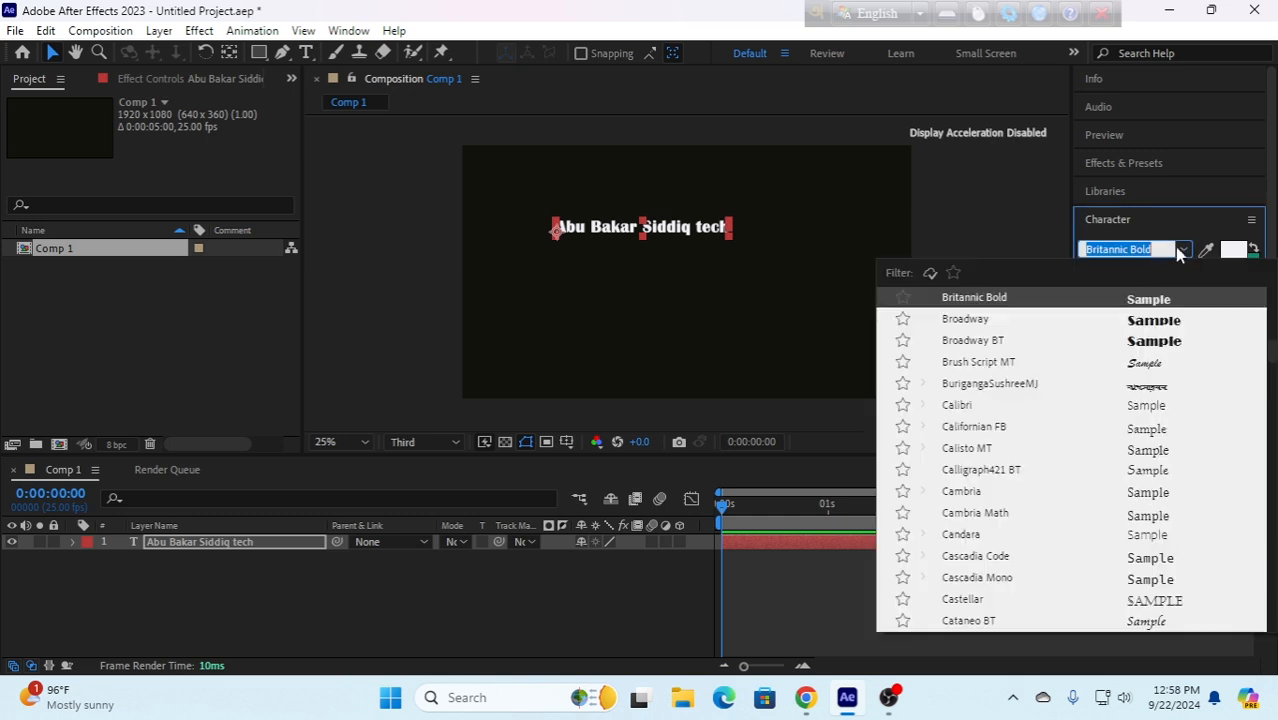
{"action": "left_click", "coordinate": [960, 364]}
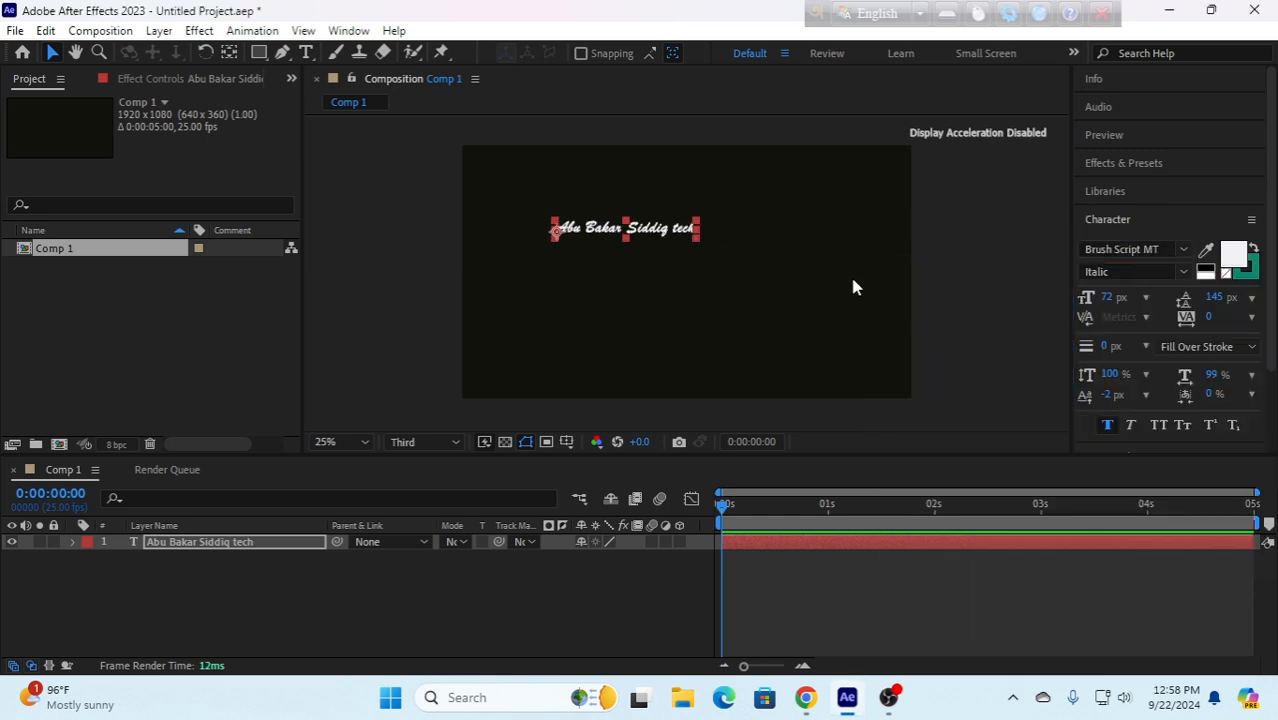
{"action": "left_click", "coordinate": [1160, 250]}
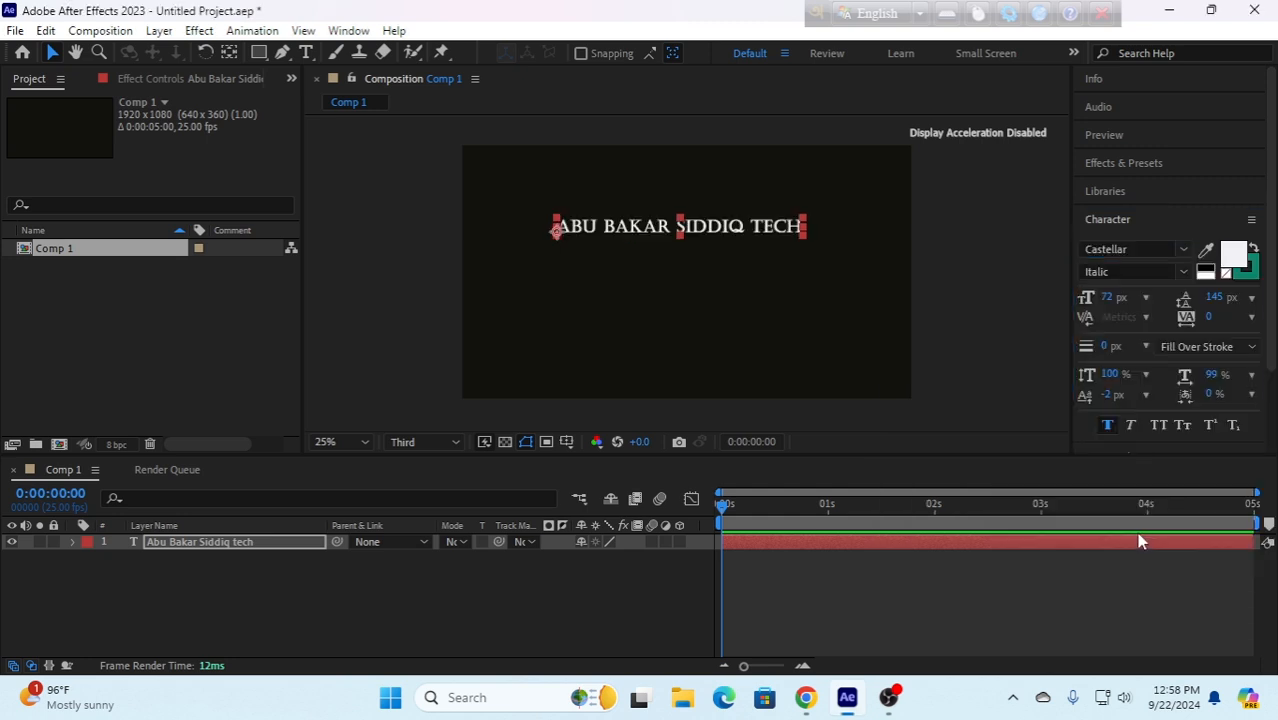
{"action": "left_click", "coordinate": [1138, 536]}
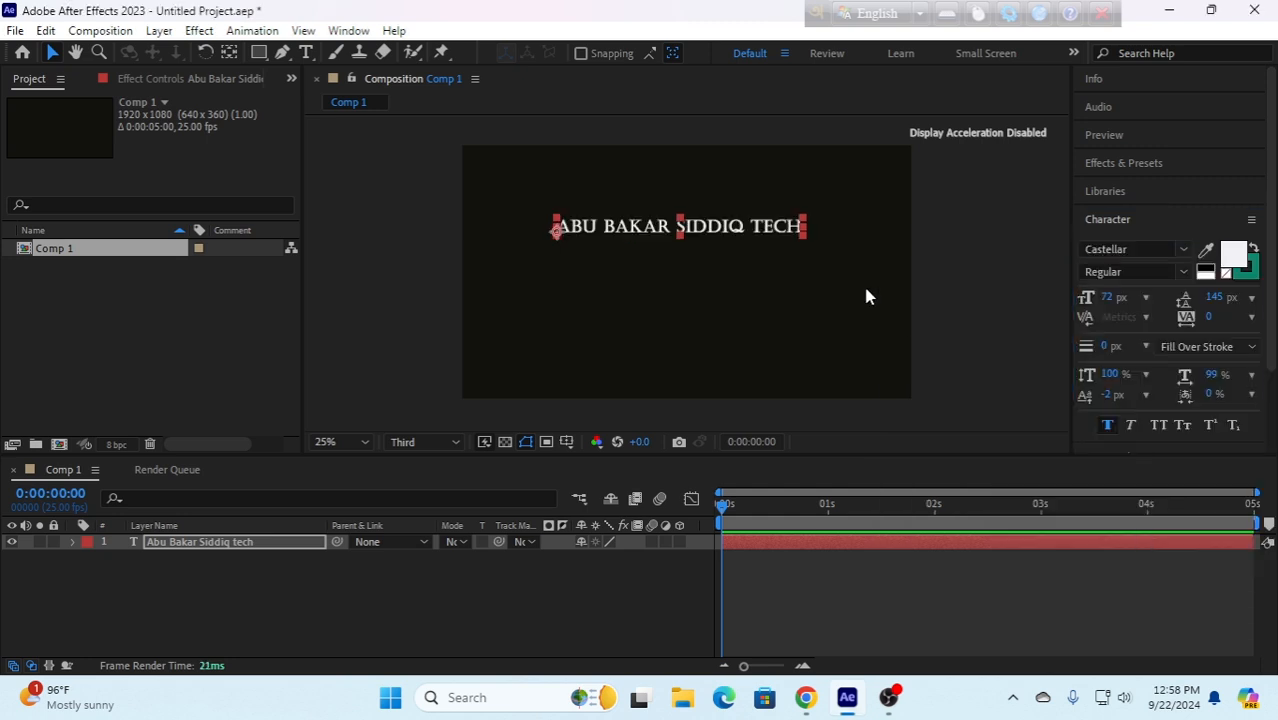
- Set the text layer's font to Corbel with the Bold style
{"action": "left_click", "coordinate": [1141, 249]}
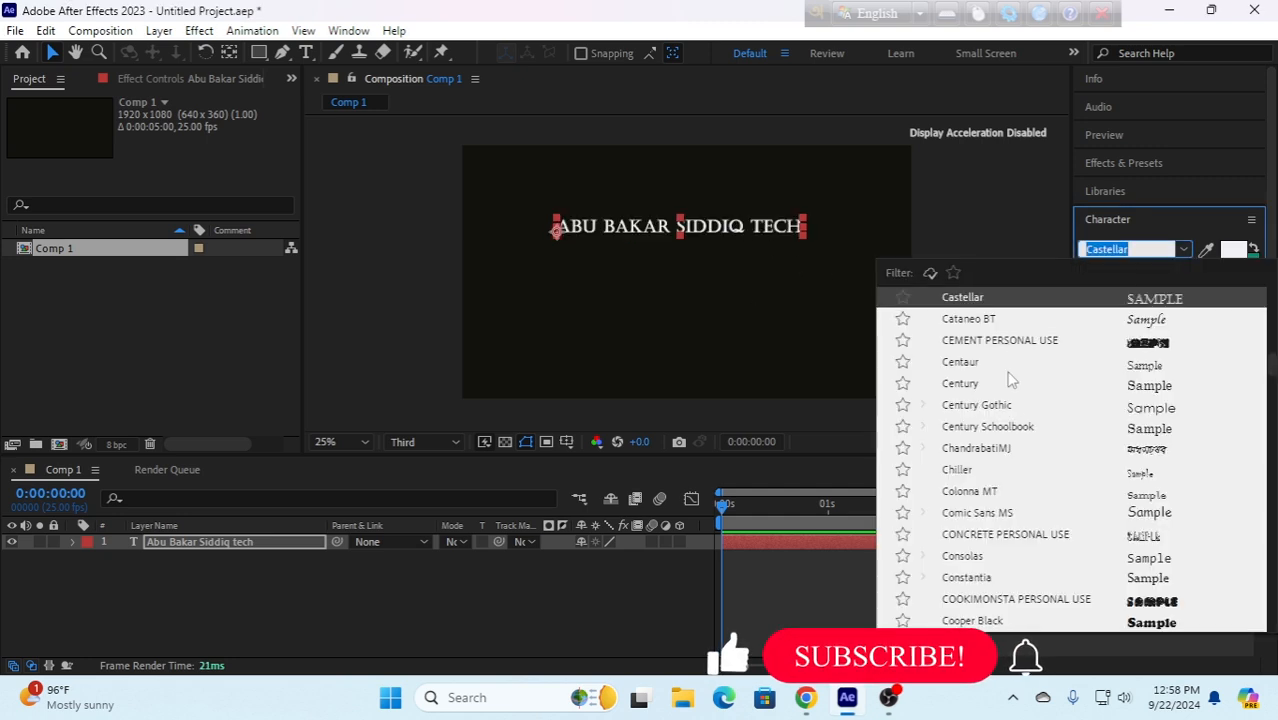
{"action": "scroll", "coordinate": [1072, 383], "scroll_direction": "down", "scroll_amount": 2}
{"action": "scroll", "coordinate": [1072, 383], "scroll_direction": "down", "scroll_amount": 1}
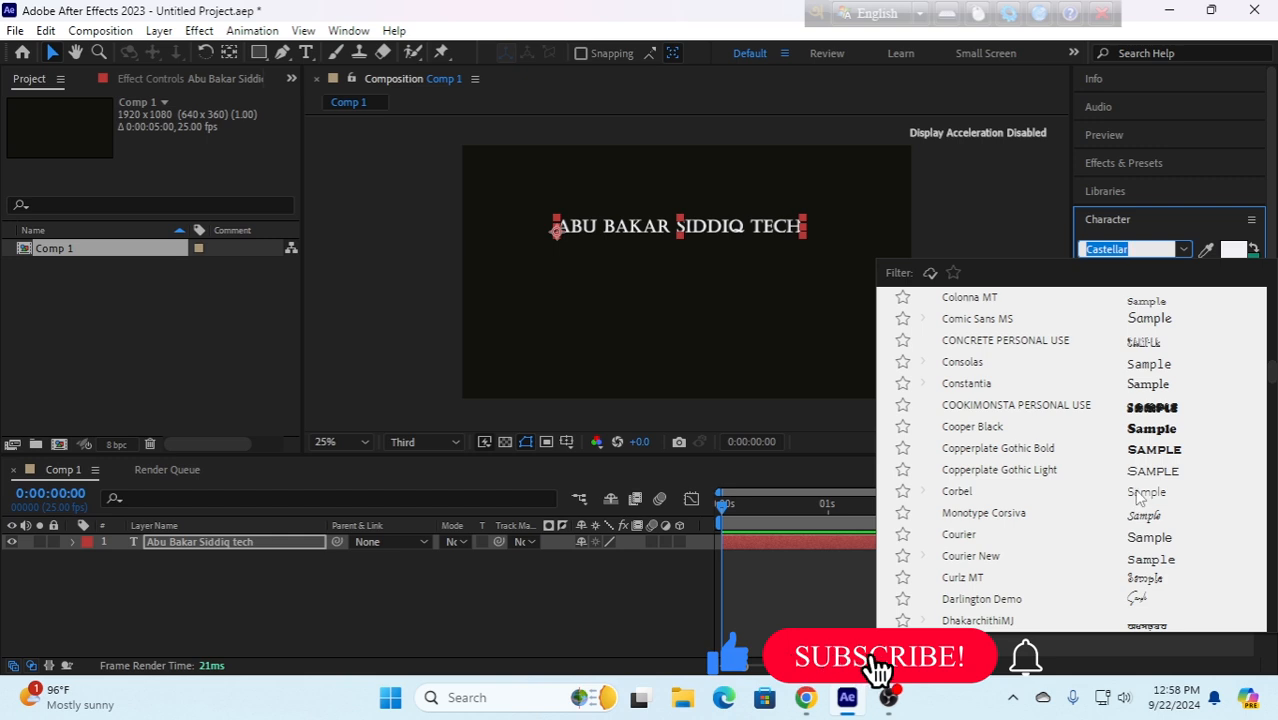
{"action": "left_click", "coordinate": [1136, 492]}
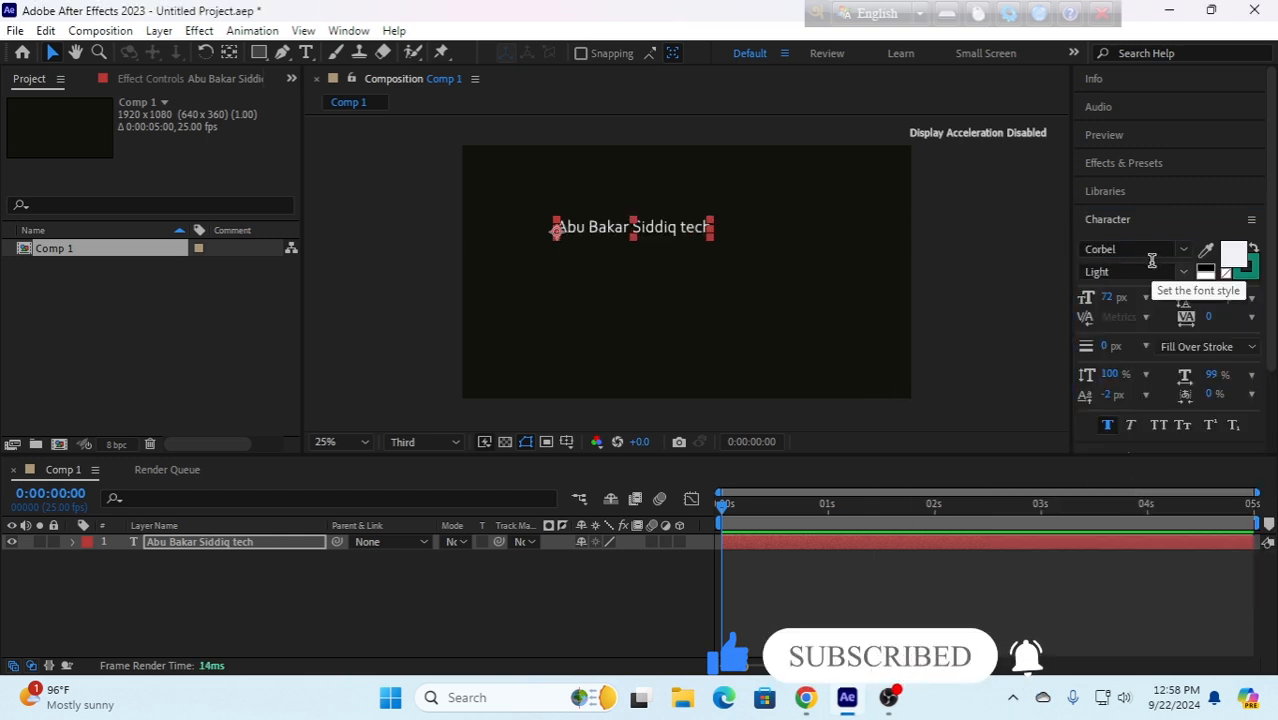
{"action": "left_click", "coordinate": [1184, 274]}
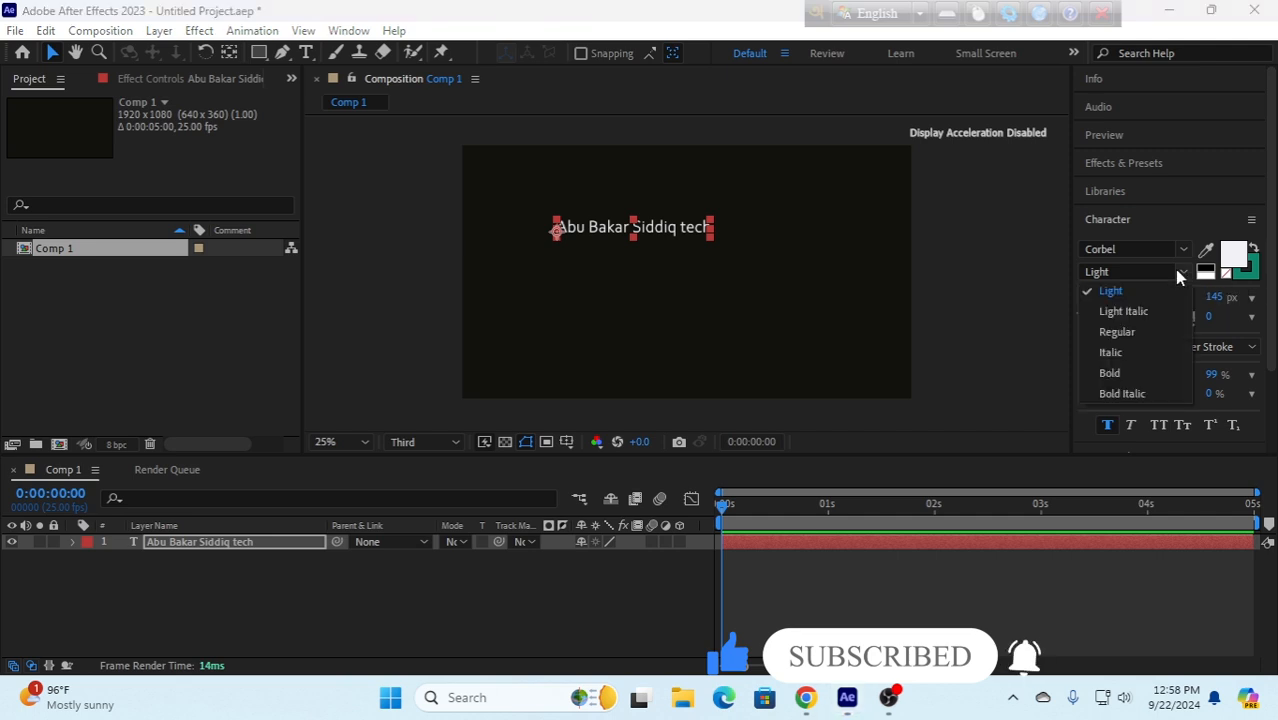
{"action": "left_click", "coordinate": [1112, 373]}
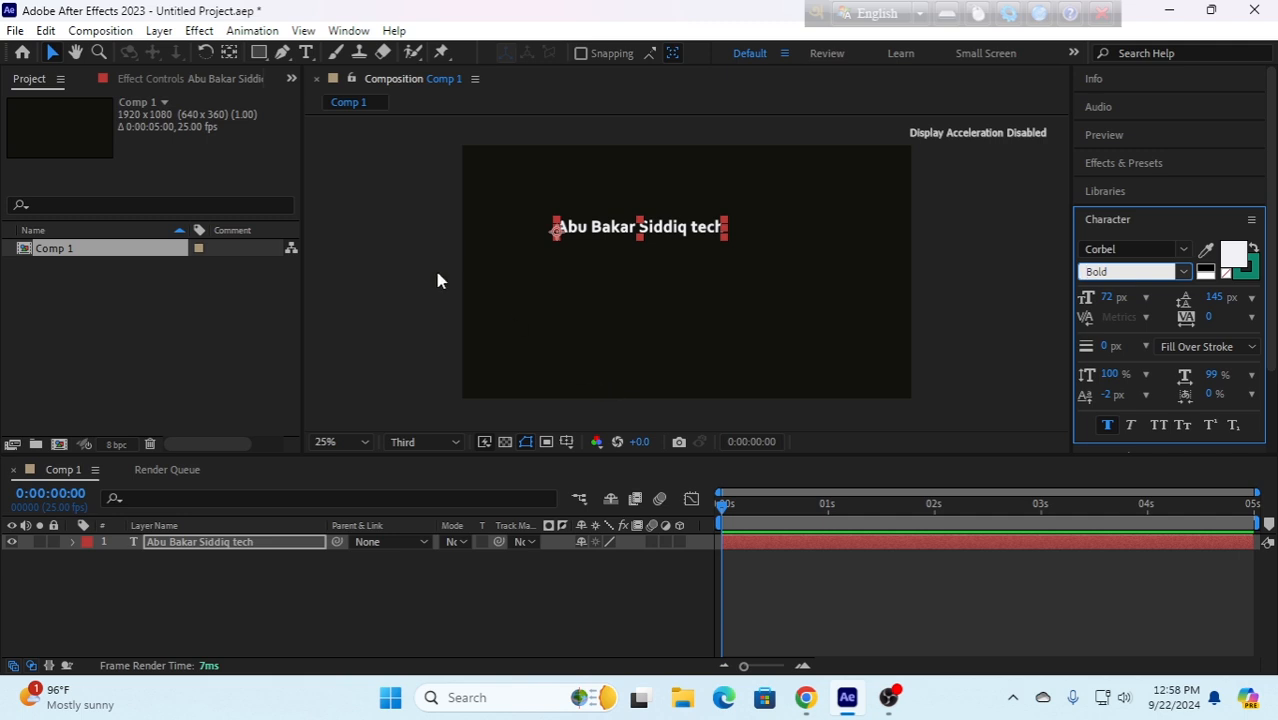
- Center the text layer's anchor point within the text using the Pan Behind tool
{"action": "left_click", "coordinate": [232, 54]}
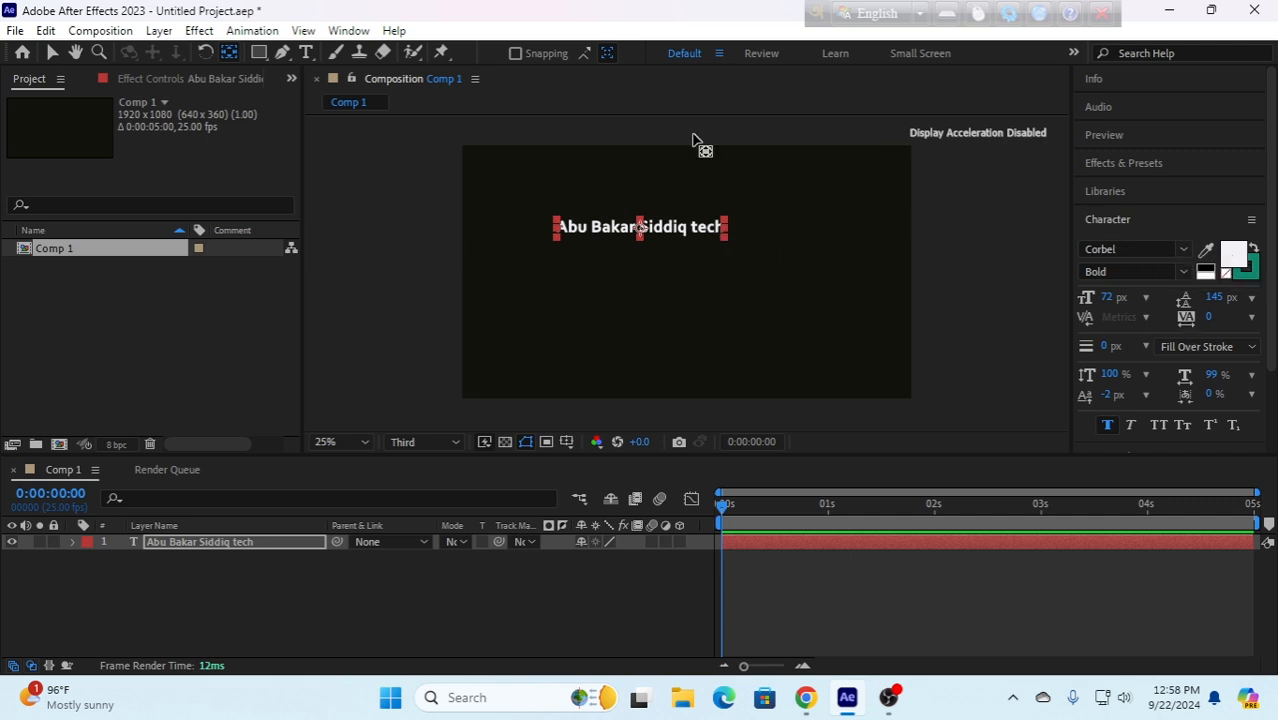
{"action": "left_click", "coordinate": [52, 52]}
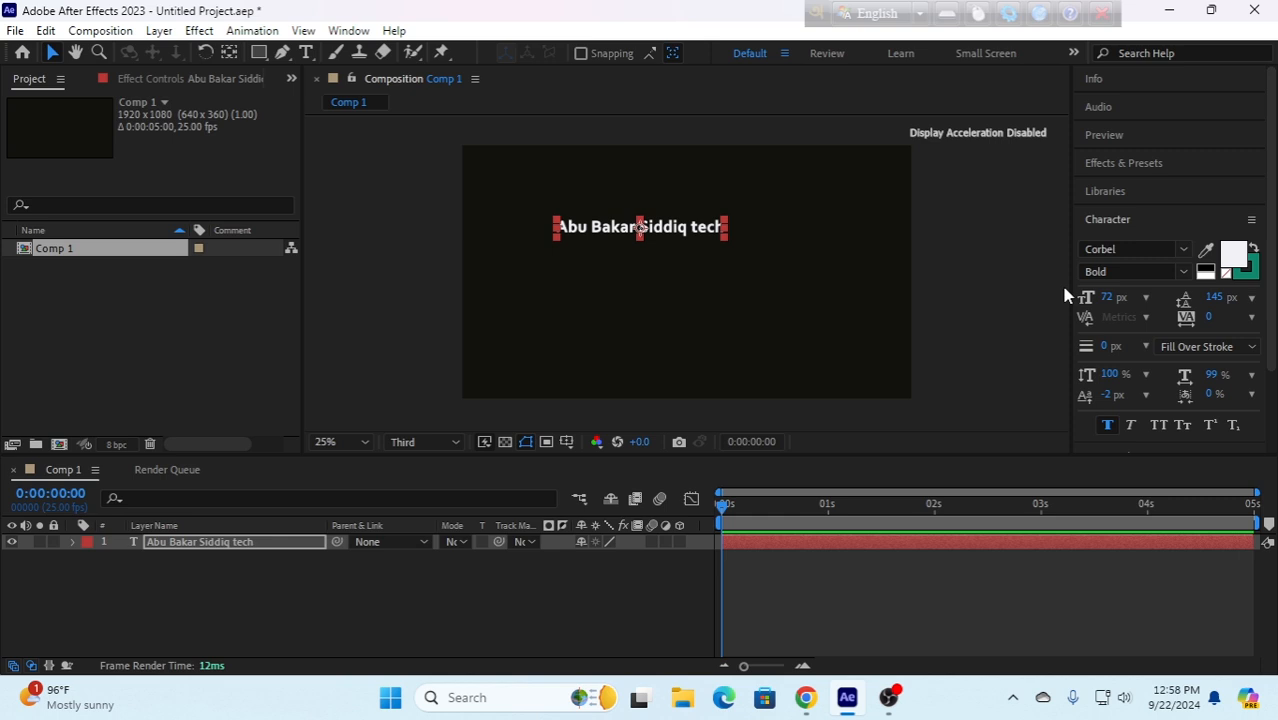
- Set the text fill color to light turquoise 70D6D2 and increase the font size to 111 px
{"action": "left_click", "coordinate": [1234, 256]}
{"action": "left_click", "coordinate": [886, 358]}
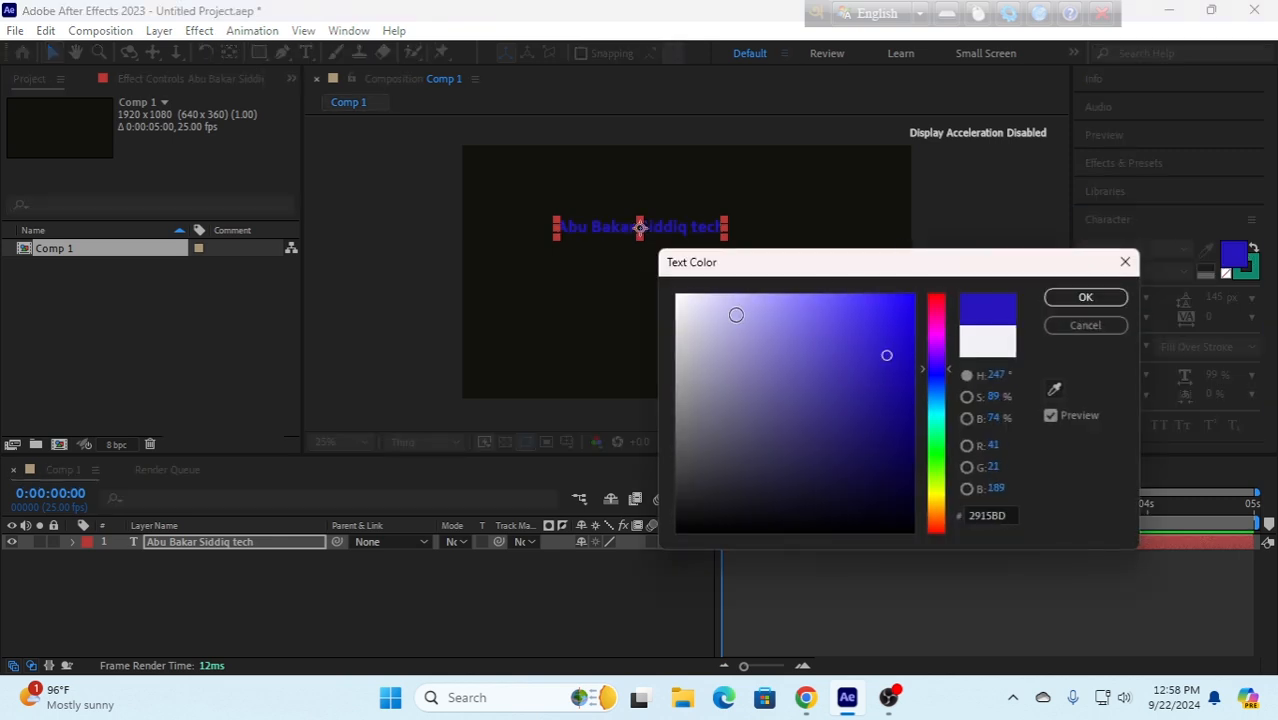
{"action": "left_click", "coordinate": [736, 315]}
{"action": "left_click", "coordinate": [727, 385]}
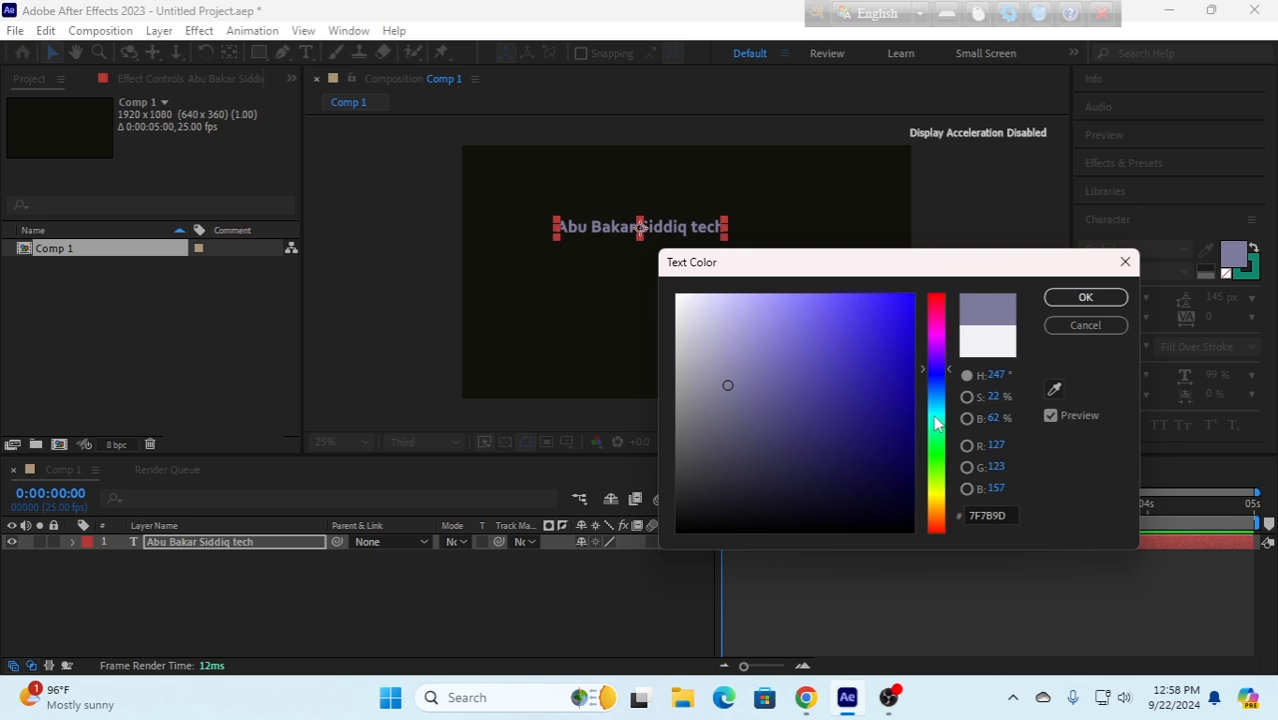
{"action": "left_click", "coordinate": [936, 415]}
{"action": "left_click", "coordinate": [861, 420]}
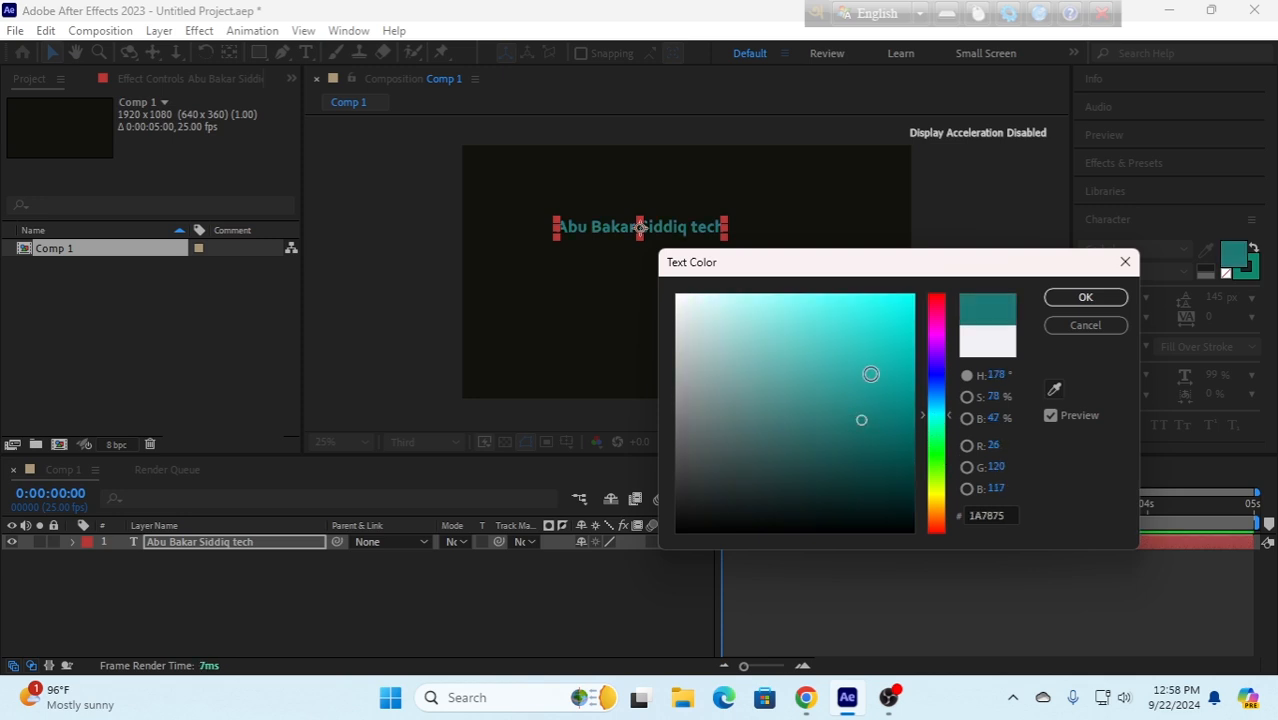
{"action": "left_click", "coordinate": [871, 374]}
{"action": "left_click", "coordinate": [787, 331]}
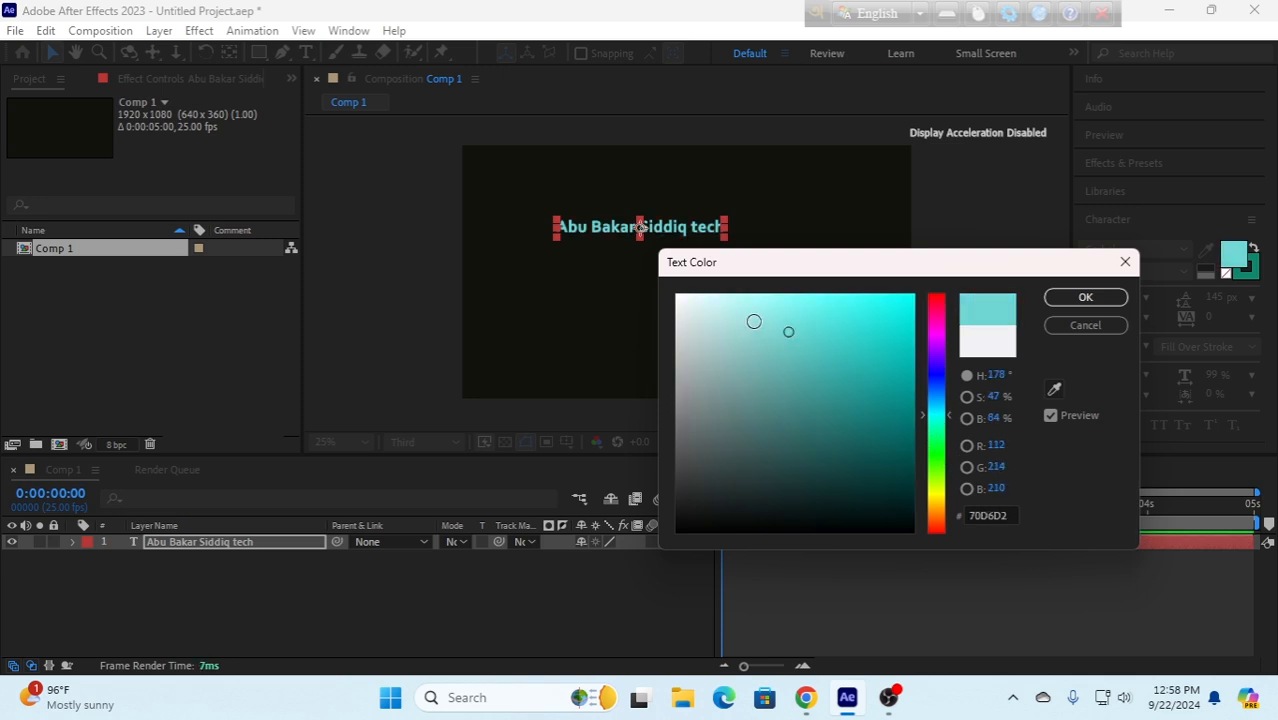
{"action": "left_click", "coordinate": [1082, 299]}
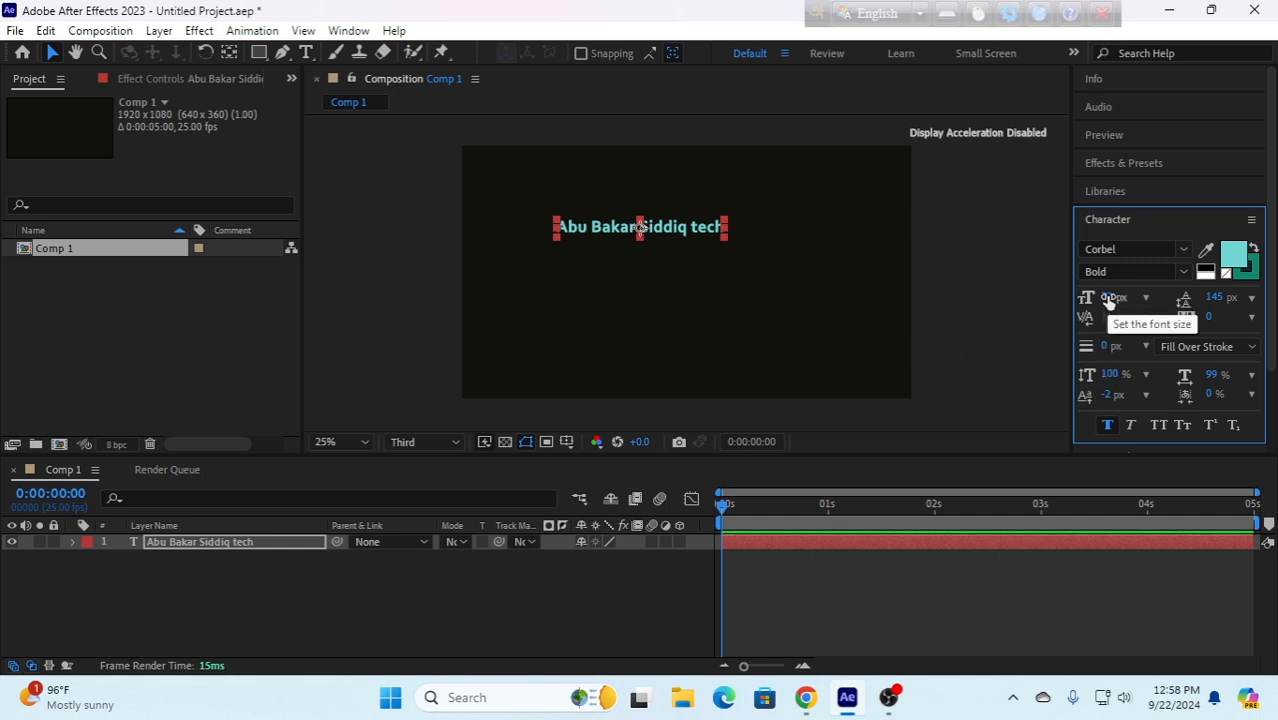
{"action": "left_click_drag", "start_coordinate": [1112, 297], "coordinate": [1150, 303]}
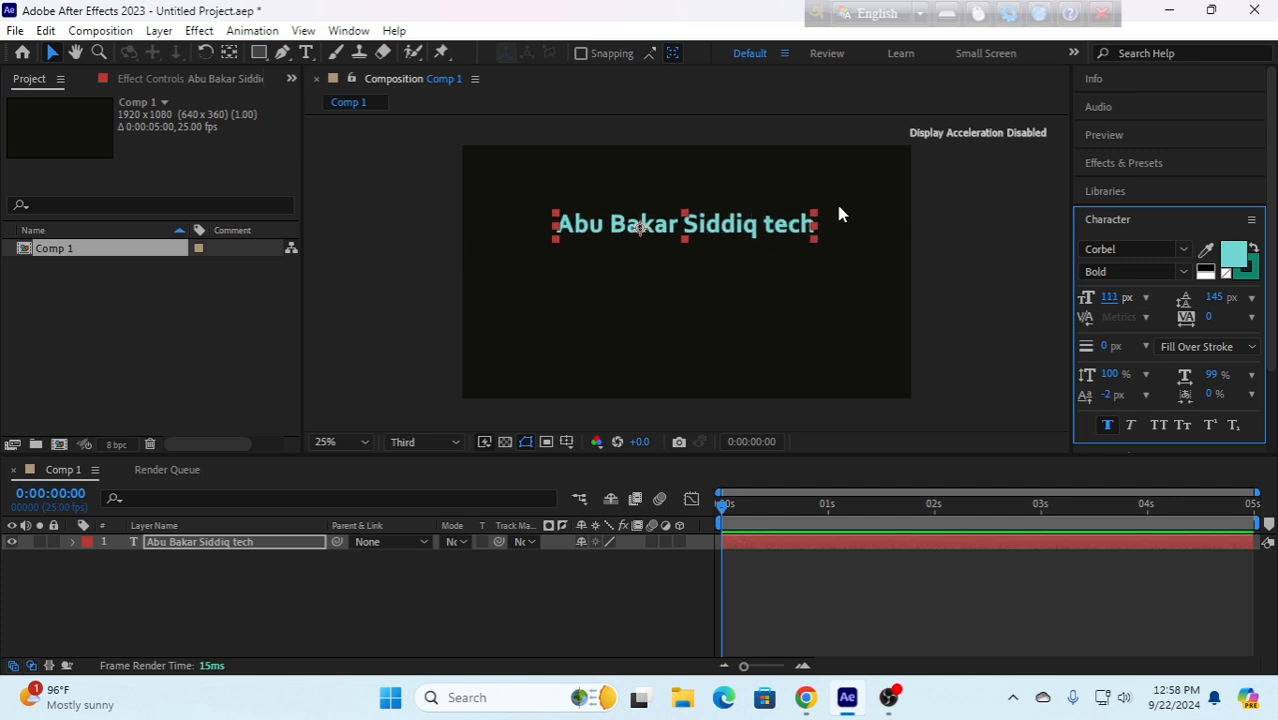
- Center the text layer horizontally and vertically in the composition
{"action": "left_click", "coordinate": [1107, 222]}
{"action": "left_click", "coordinate": [1097, 332]}
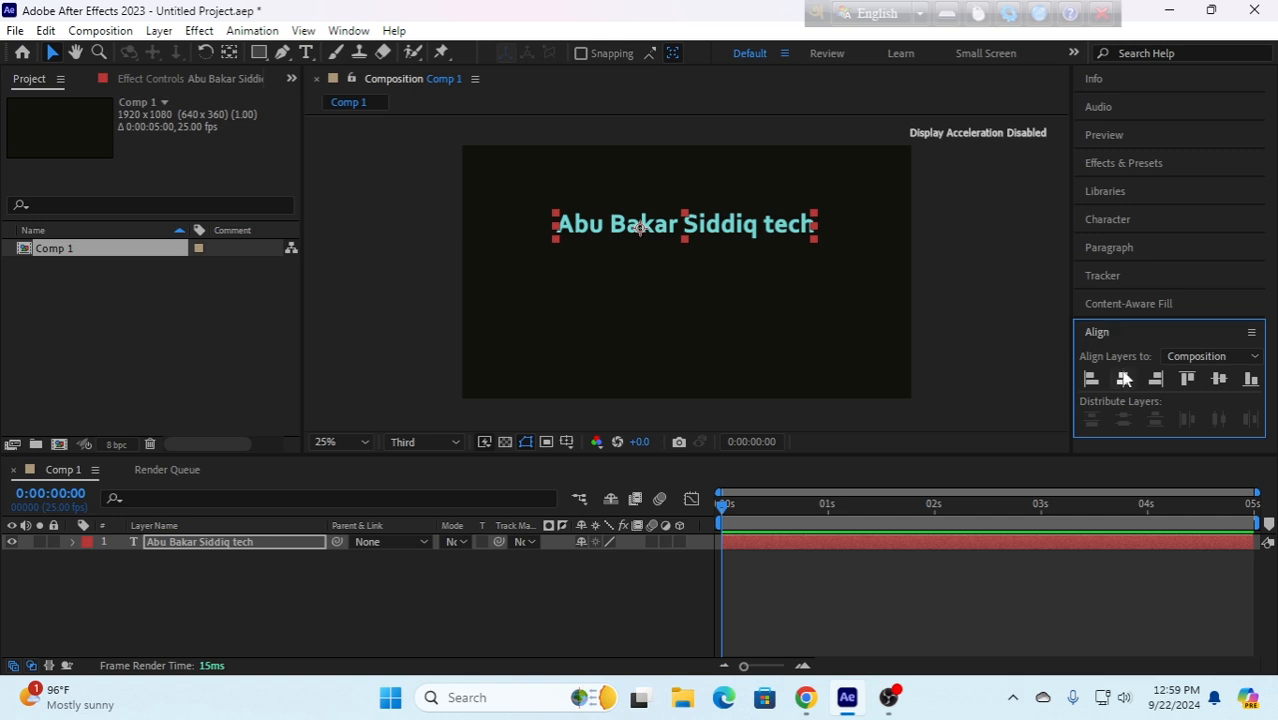
{"action": "left_click", "coordinate": [1123, 379]}
{"action": "left_click", "coordinate": [1218, 379]}
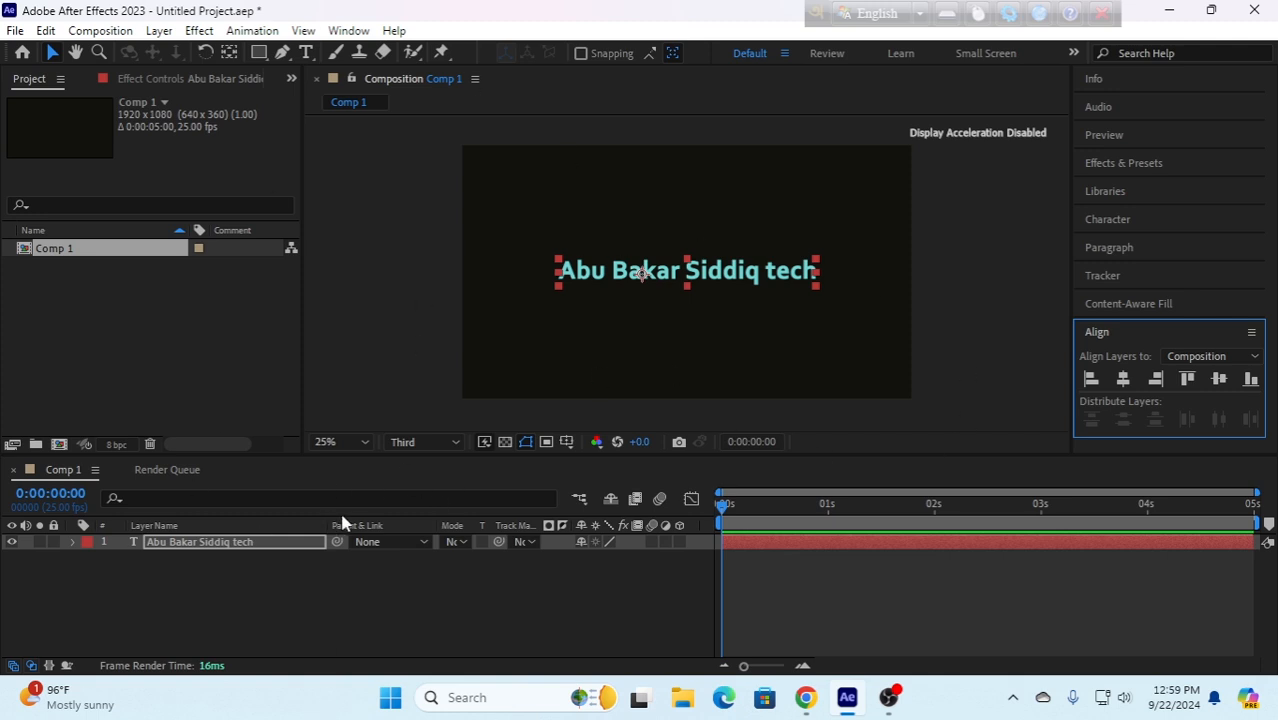
- Draw an open wavy five-point mask path on the text layer with the Pen tool, running across and beyond both sides of the frame
{"action": "key", "text": "Return"}
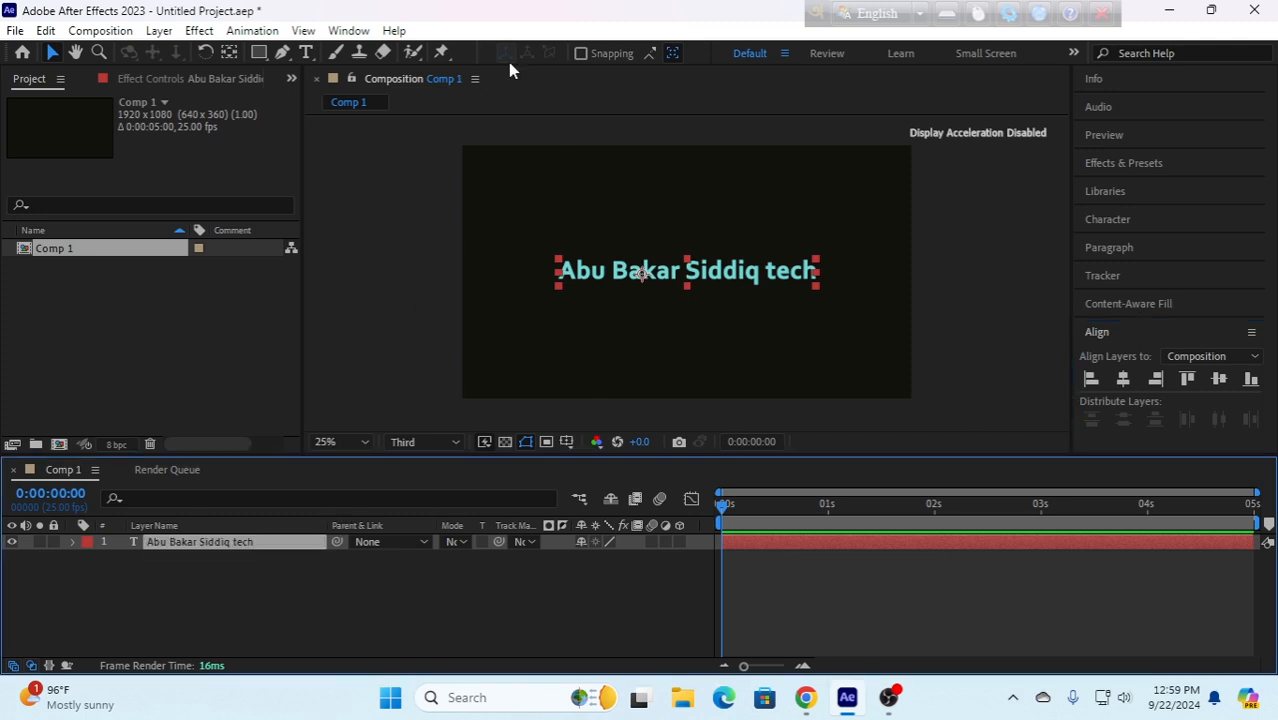
{"action": "left_click", "coordinate": [283, 56]}
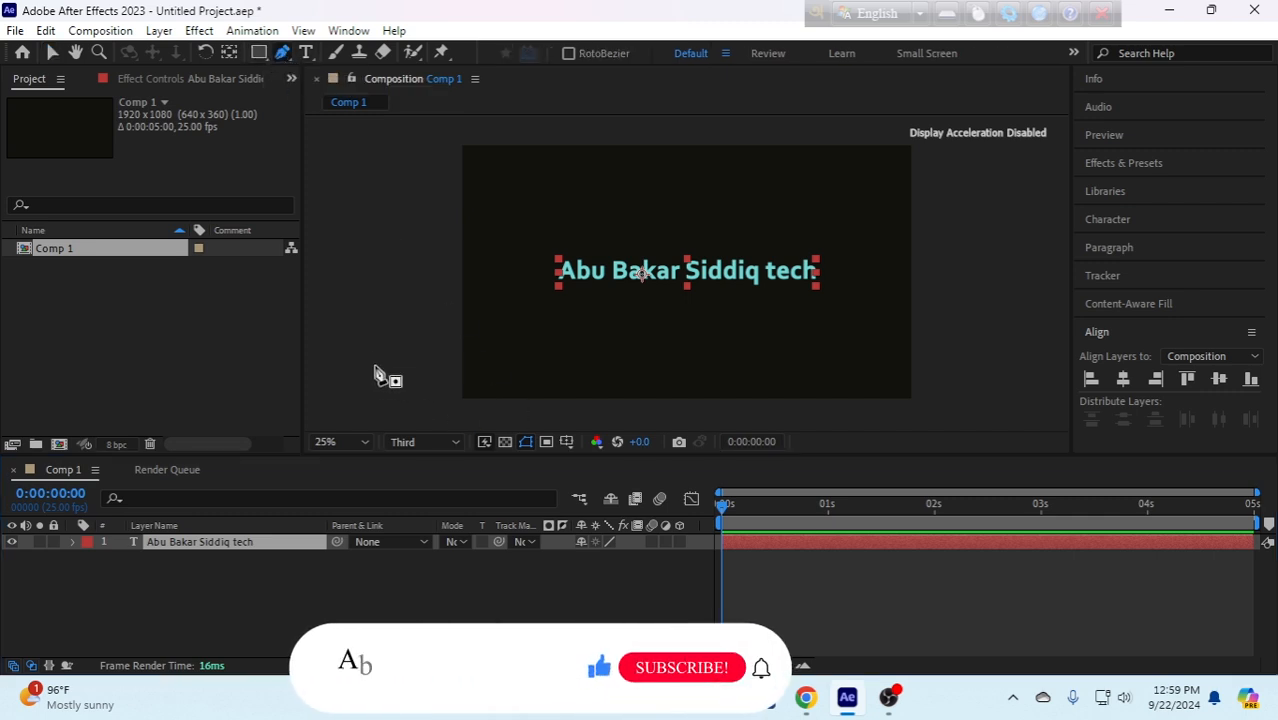
{"action": "left_click", "coordinate": [374, 322]}
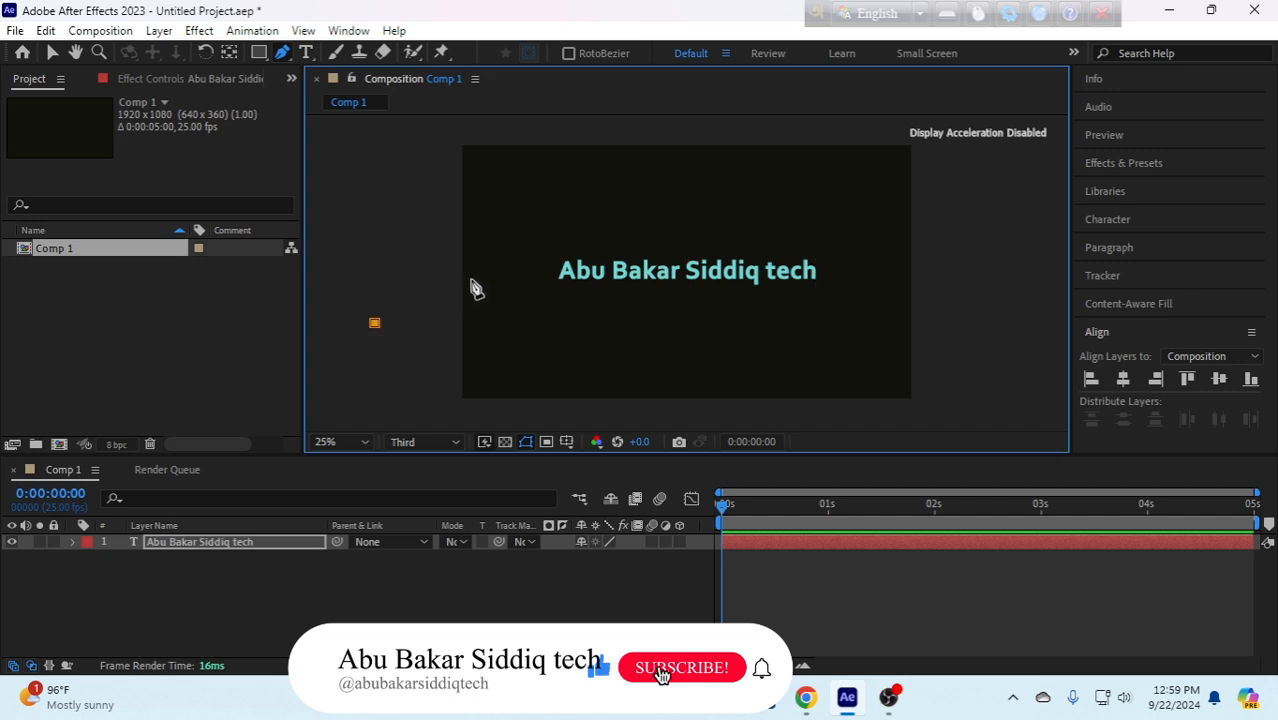
{"action": "left_click_drag", "start_coordinate": [532, 229], "coordinate": [546, 148]}
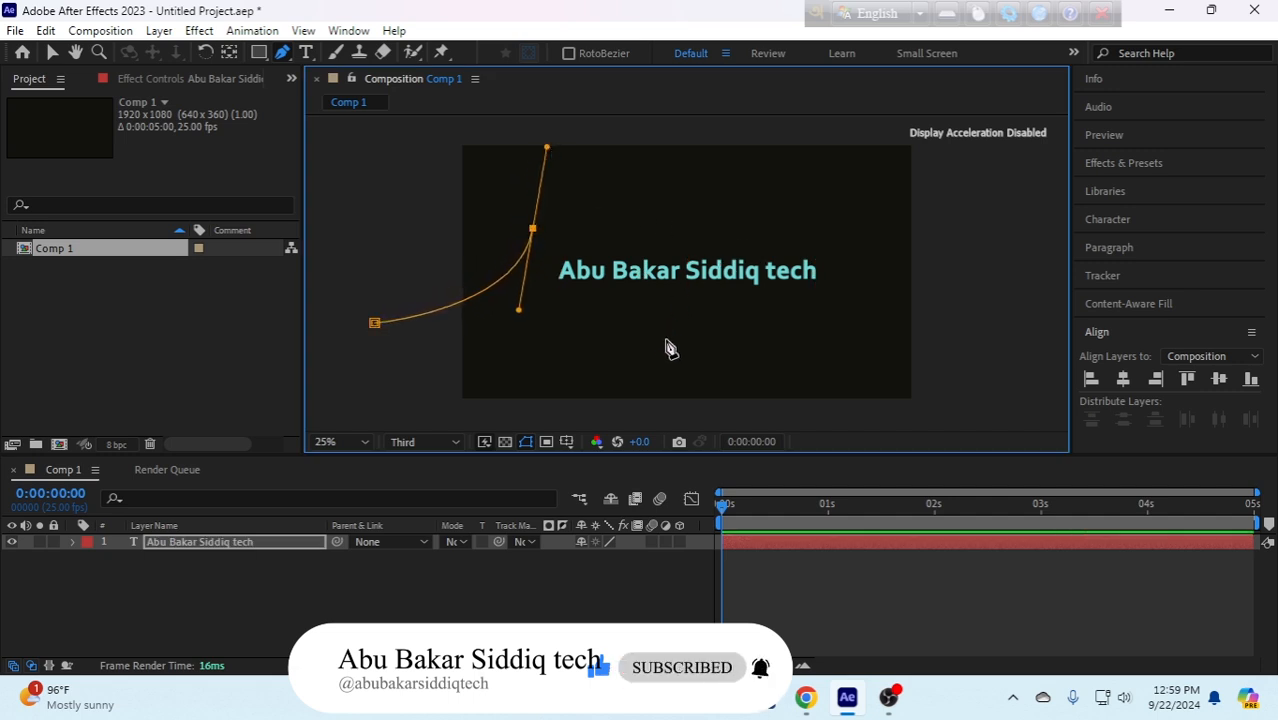
{"action": "left_click_drag", "start_coordinate": [696, 334], "coordinate": [751, 314]}
{"action": "left_click_drag", "start_coordinate": [782, 179], "coordinate": [835, 203]}
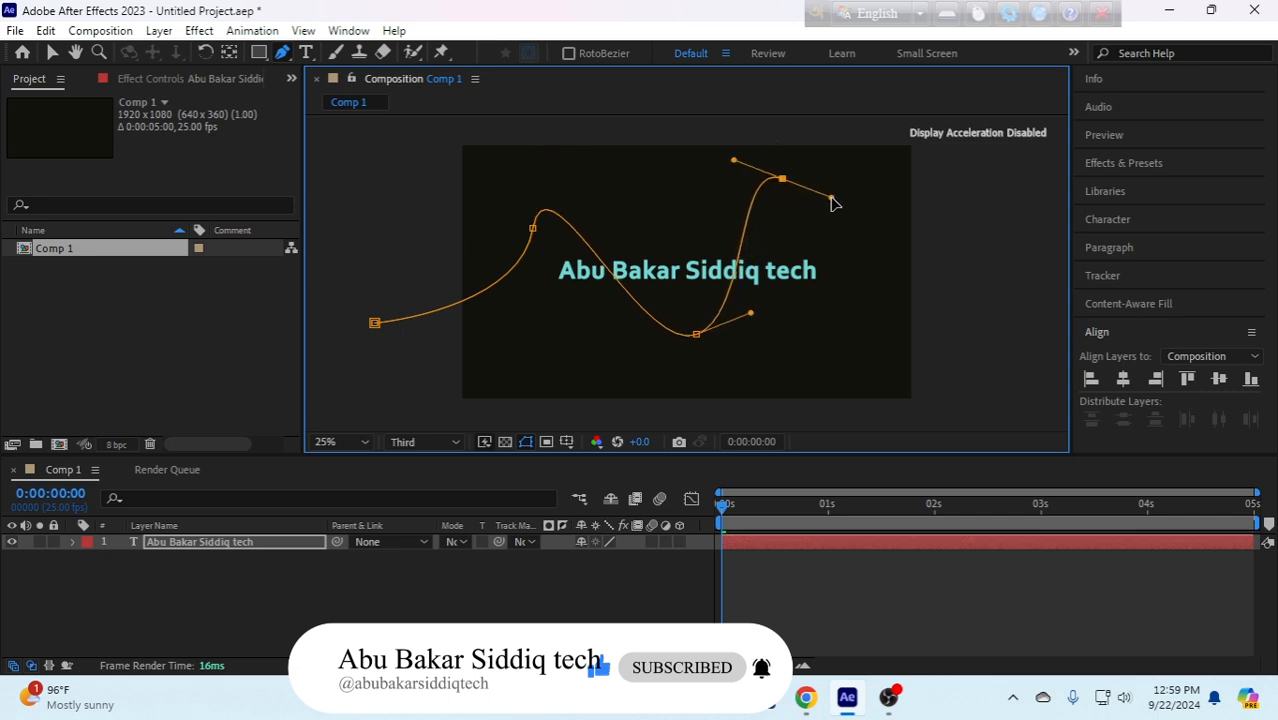
{"action": "left_click", "coordinate": [944, 349]}
{"action": "left_click_drag", "start_coordinate": [947, 352], "coordinate": [1034, 285]}
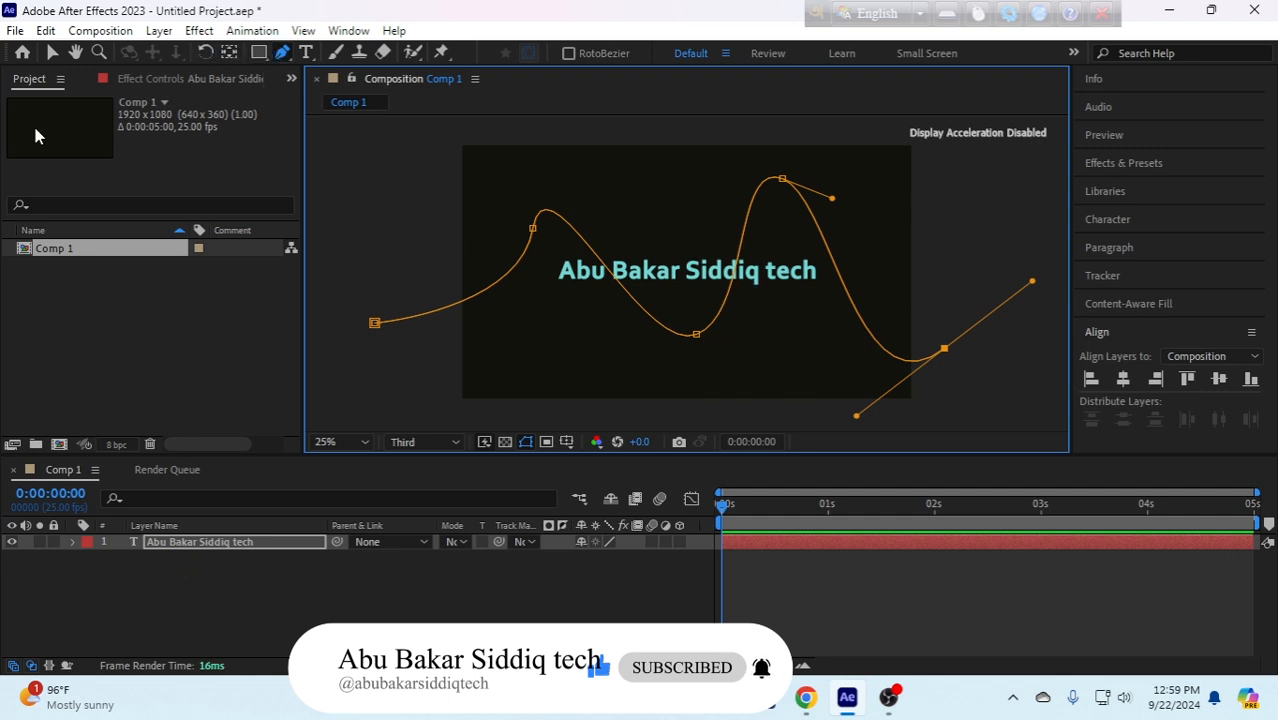
{"action": "left_click", "coordinate": [51, 54]}
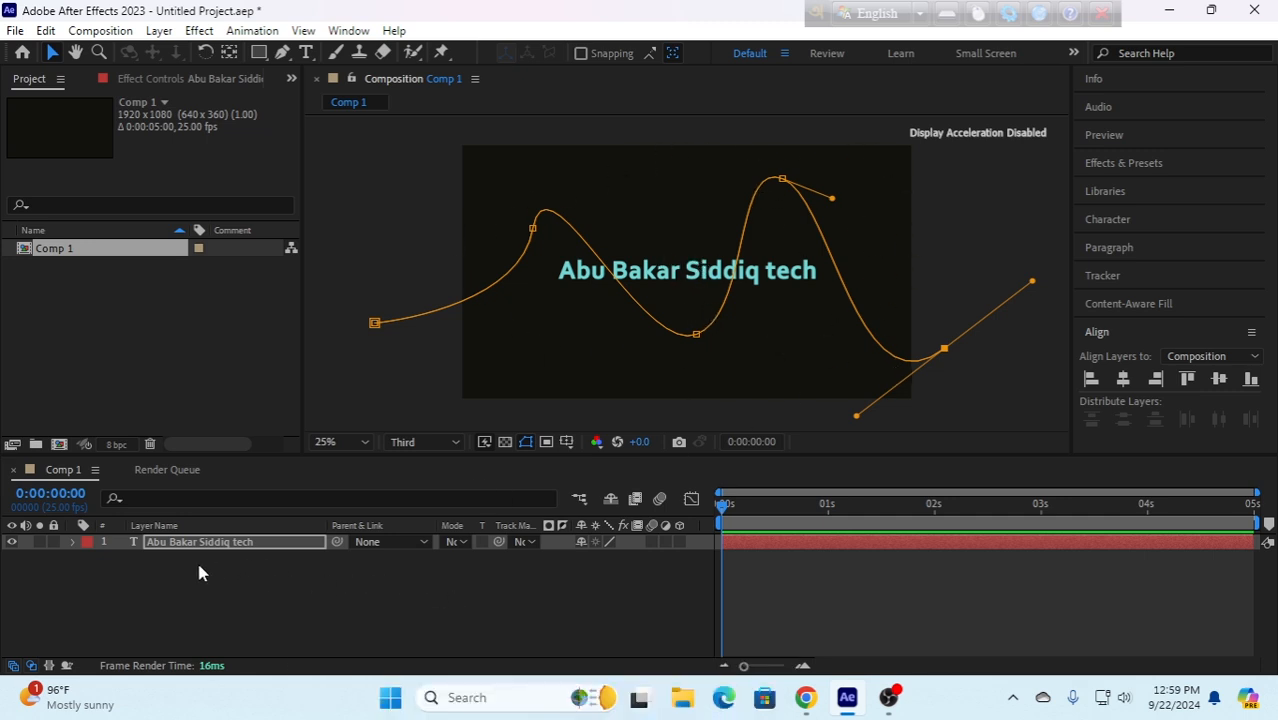
- Set the text layer's path option to Mask 1 so the text follows the wavy mask
{"action": "left_click", "coordinate": [73, 541]}
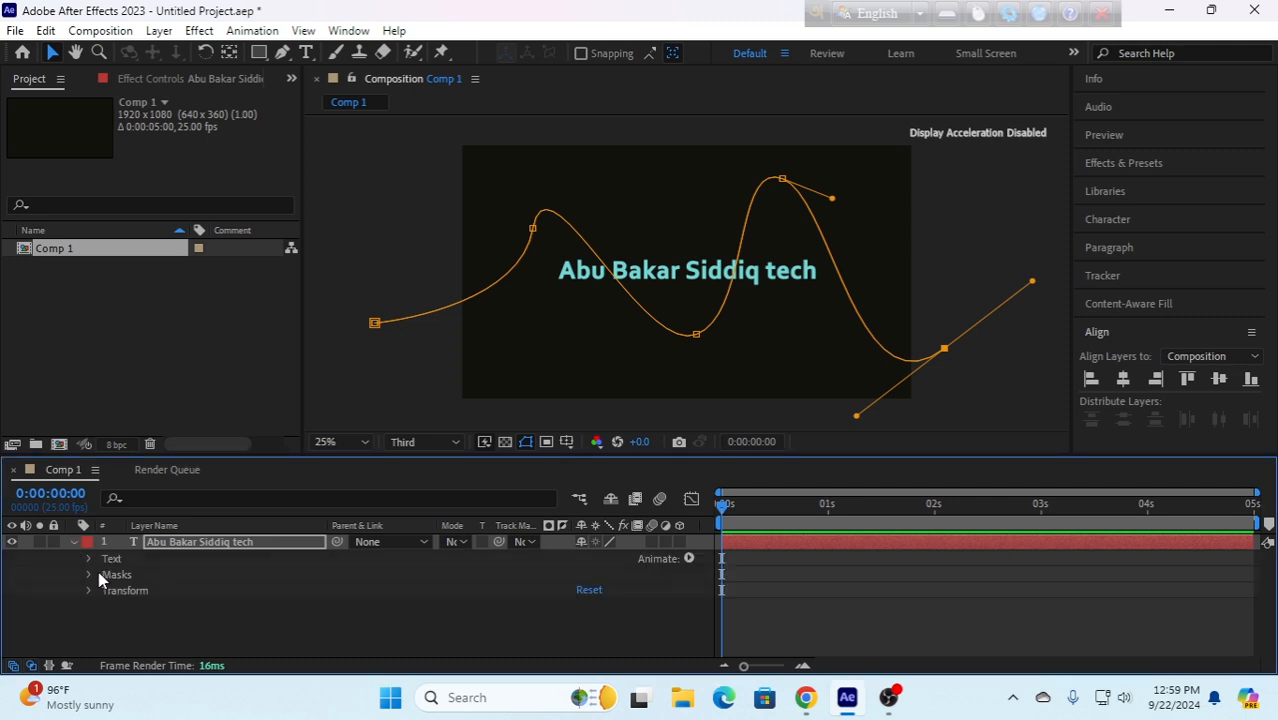
{"action": "left_click", "coordinate": [88, 558]}
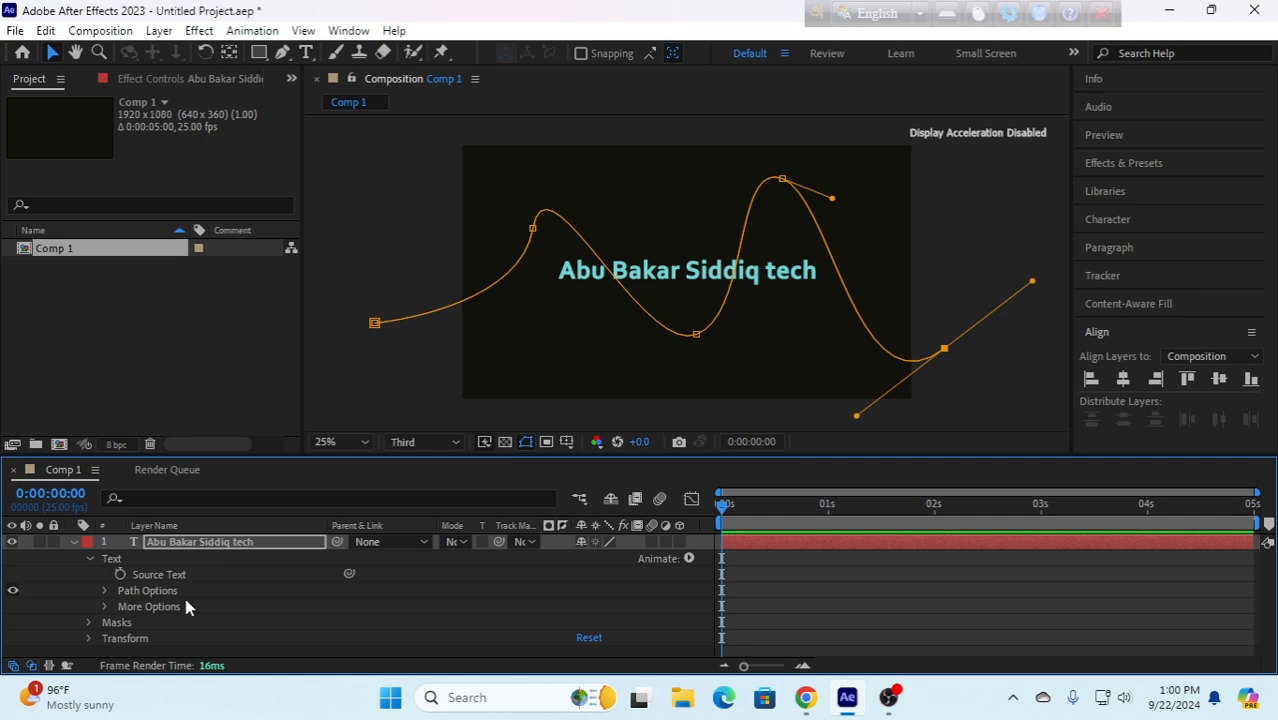
{"action": "left_click", "coordinate": [104, 590]}
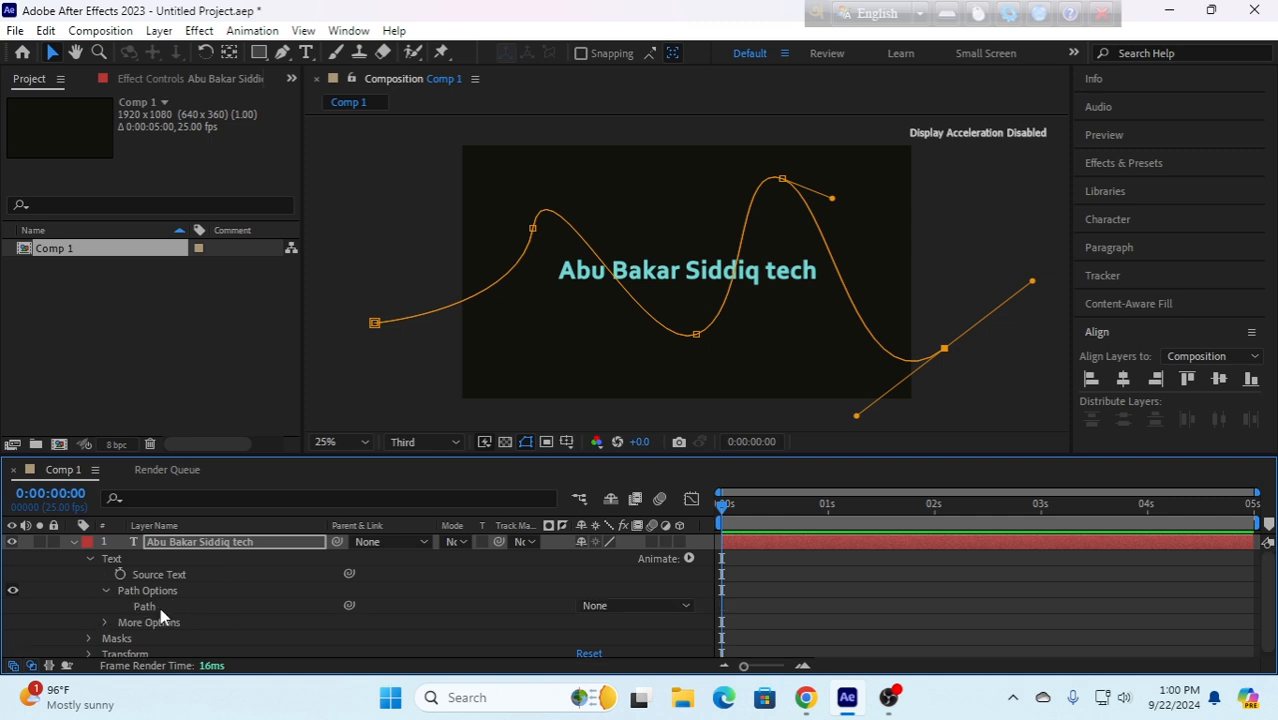
{"action": "left_click", "coordinate": [648, 610]}
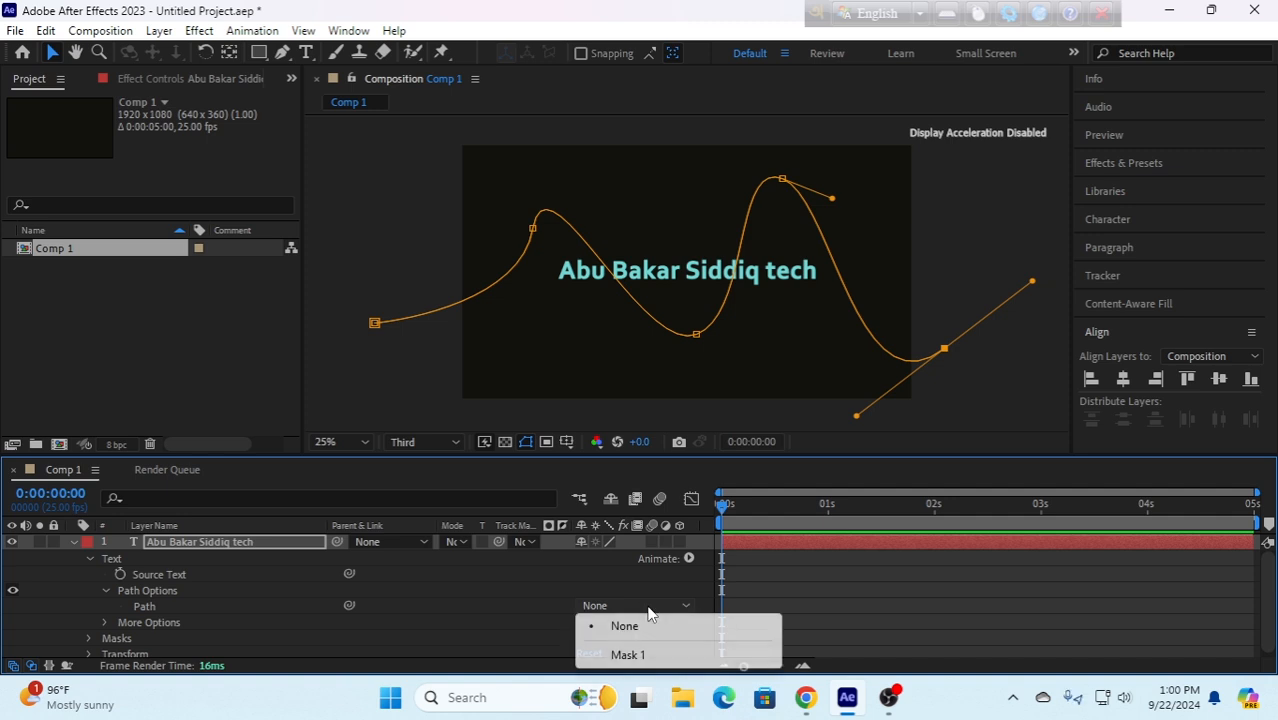
{"action": "left_click", "coordinate": [626, 656]}
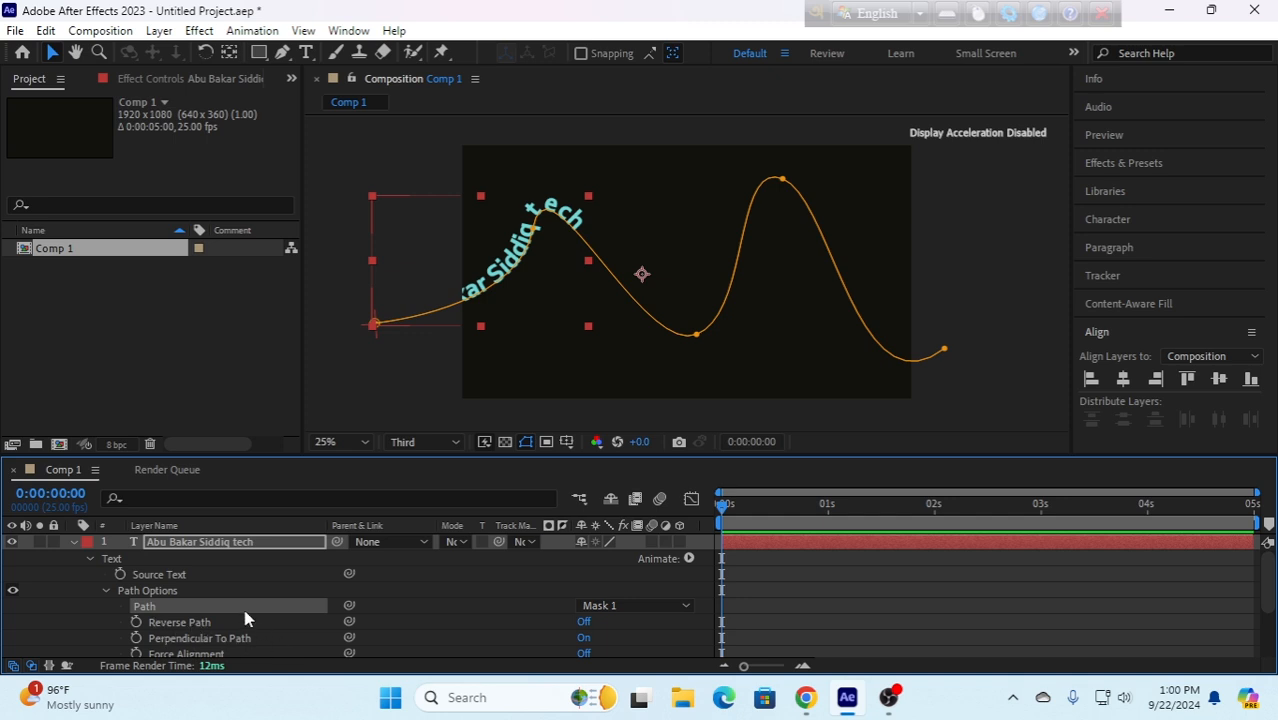
- Add a First Margin keyframe at 0 seconds and set it to -708, moving the text off the frame's left side
{"action": "scroll", "coordinate": [214, 614], "scroll_direction": "down", "scroll_amount": 1}
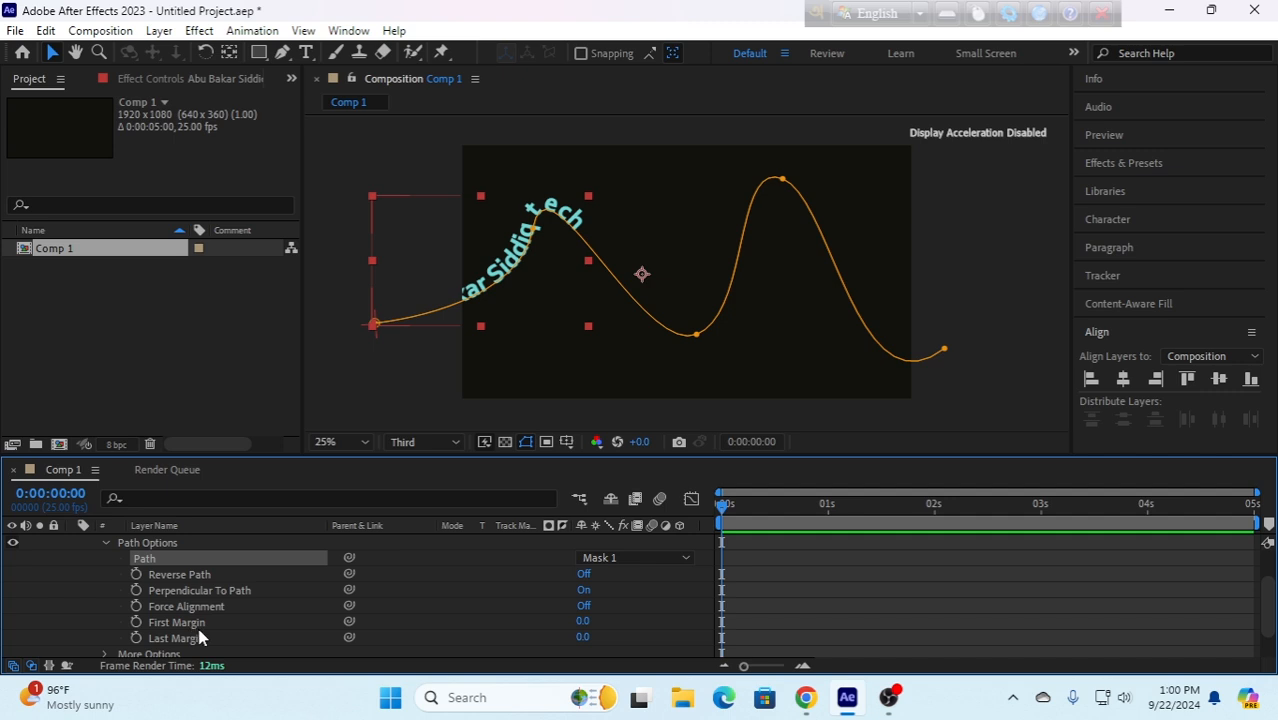
{"action": "left_click", "coordinate": [137, 622]}
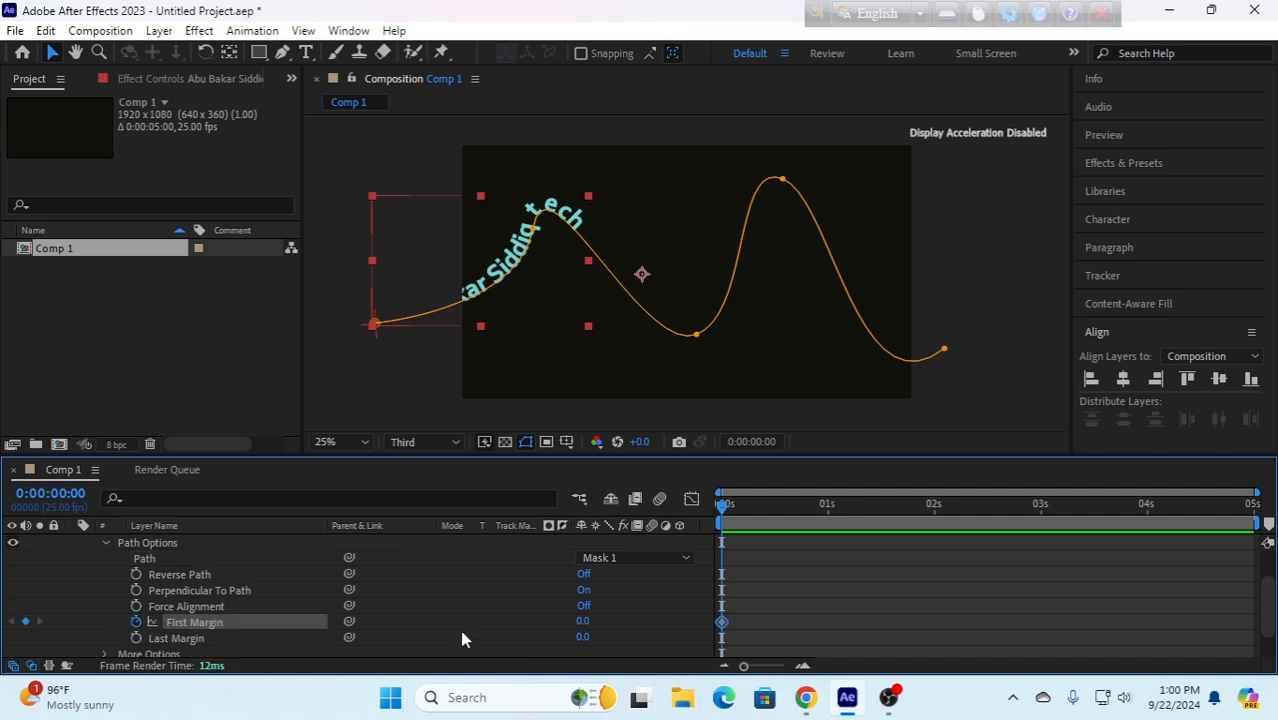
{"action": "left_click_drag", "start_coordinate": [585, 624], "coordinate": [101, 692]}
{"action": "left_click_drag", "start_coordinate": [466, 293], "coordinate": [459, 293]}
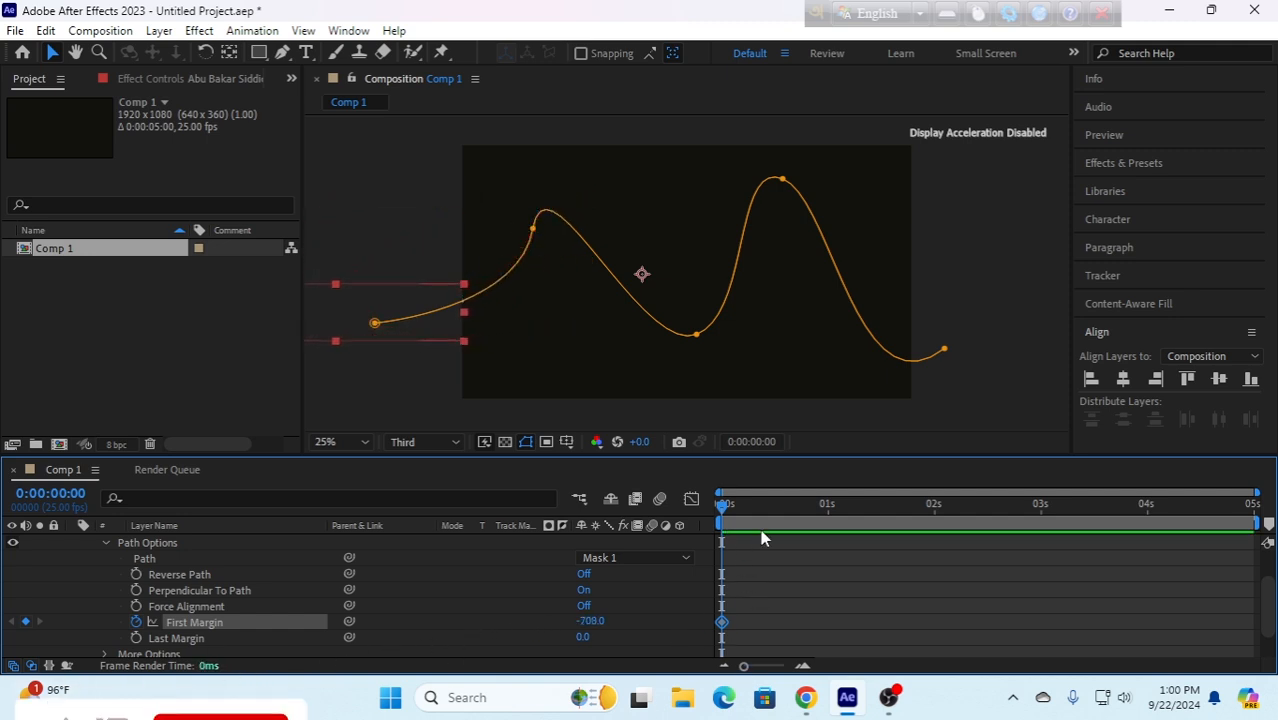
- Keyframe First Margin to 3652 at 4 seconds, moving the text along the path past the frame's right edge
{"action": "left_click_drag", "start_coordinate": [726, 508], "coordinate": [1147, 523]}
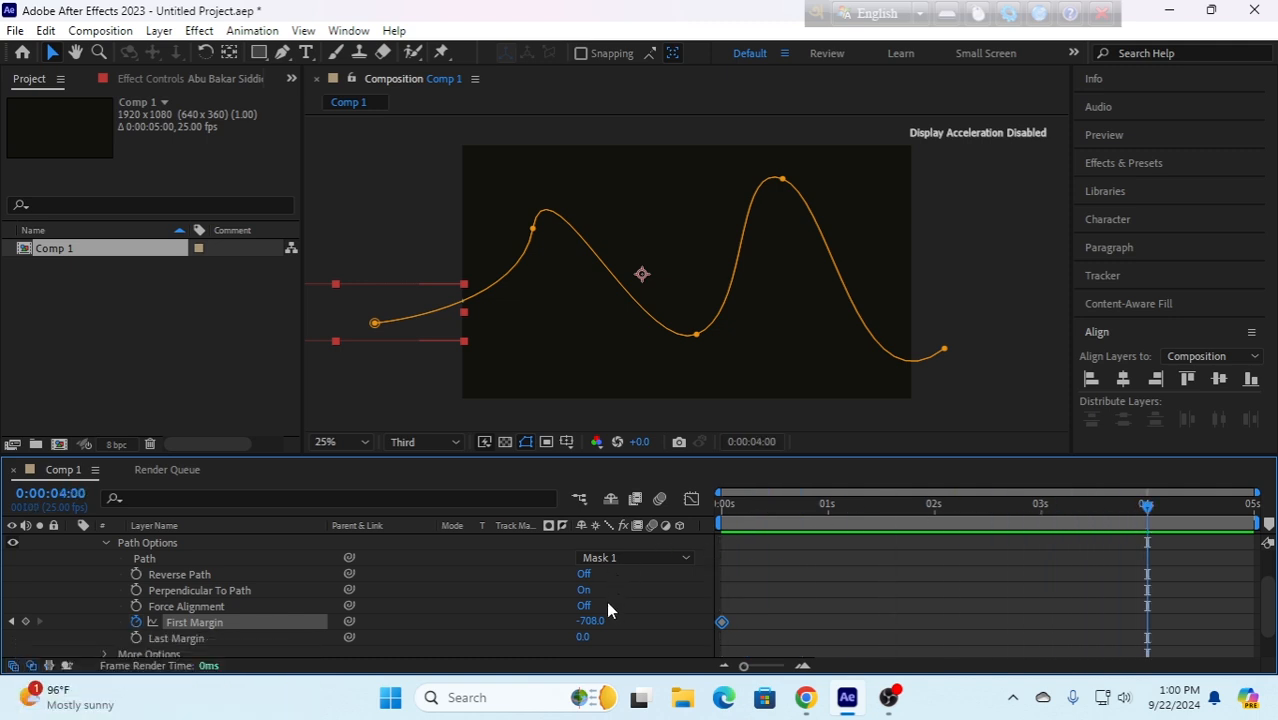
{"action": "left_click_drag", "start_coordinate": [592, 621], "coordinate": [737, 619]}
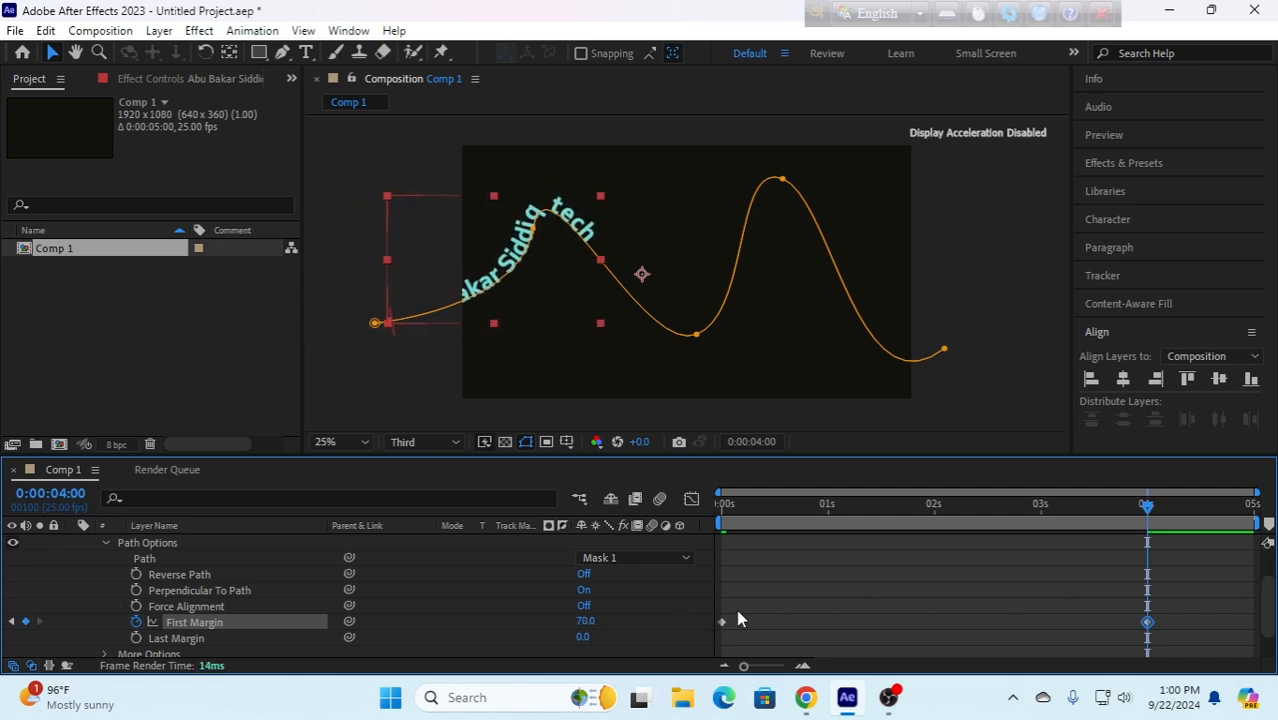
{"action": "left_click_drag", "start_coordinate": [590, 621], "coordinate": [1192, 602]}
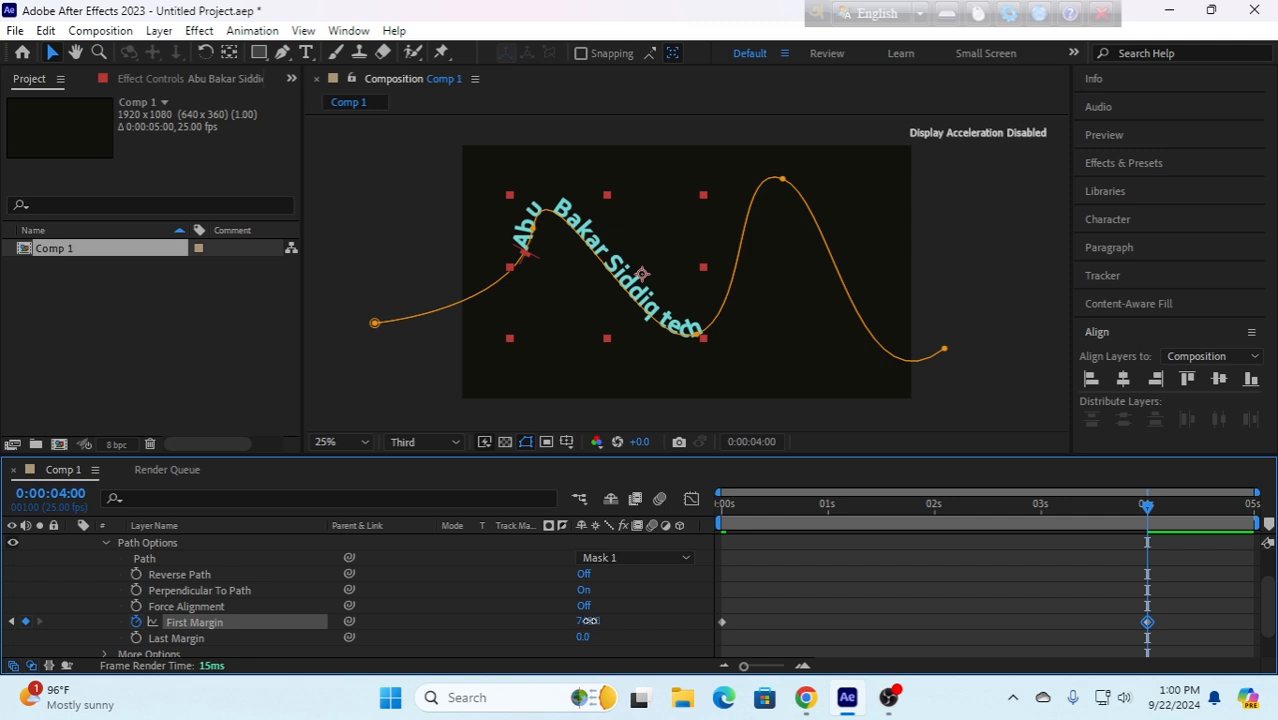
{"action": "left_click_drag", "start_coordinate": [590, 621], "coordinate": [995, 633]}
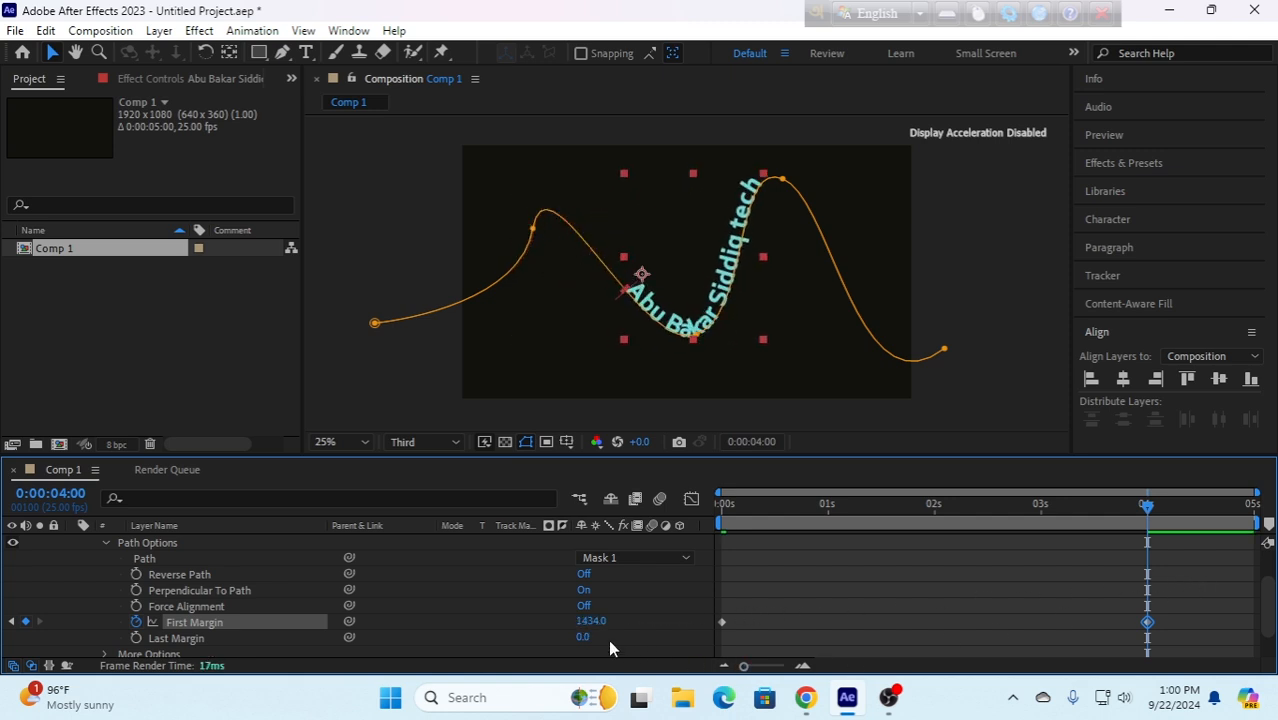
{"action": "left_click_drag", "start_coordinate": [590, 621], "coordinate": [1035, 591]}
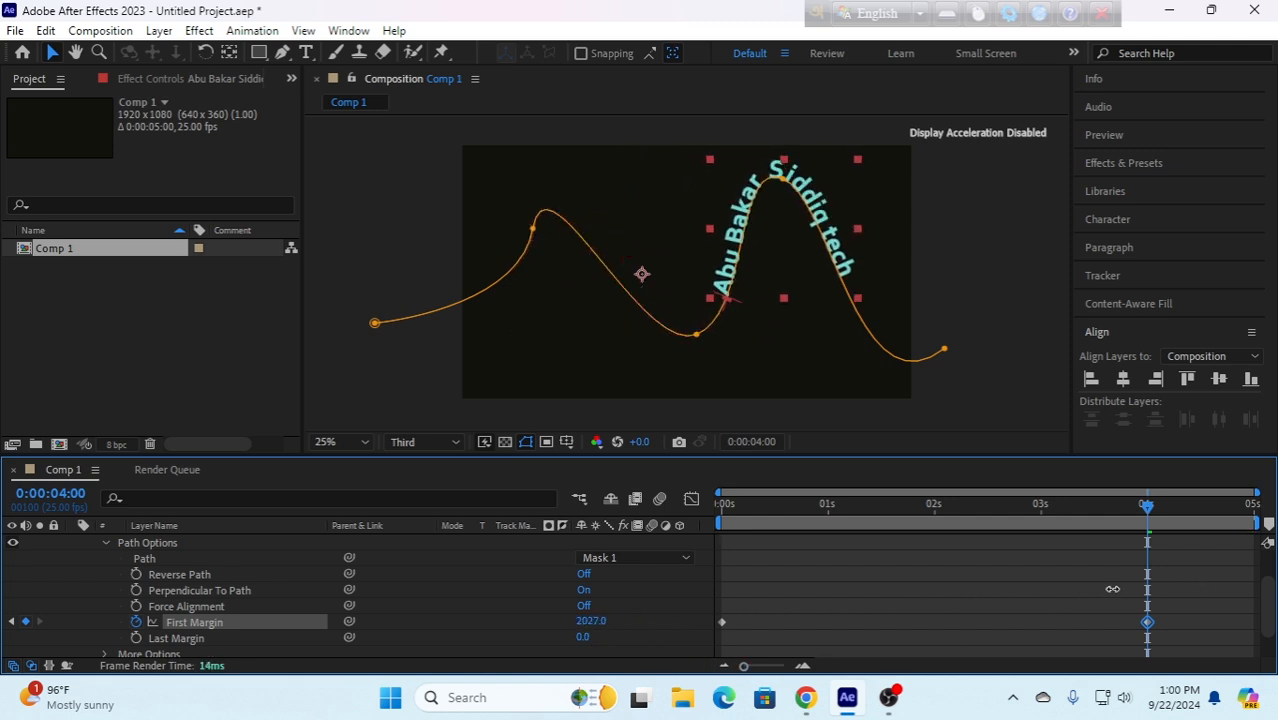
{"action": "left_click_drag", "start_coordinate": [585, 627], "coordinate": [1200, 581]}
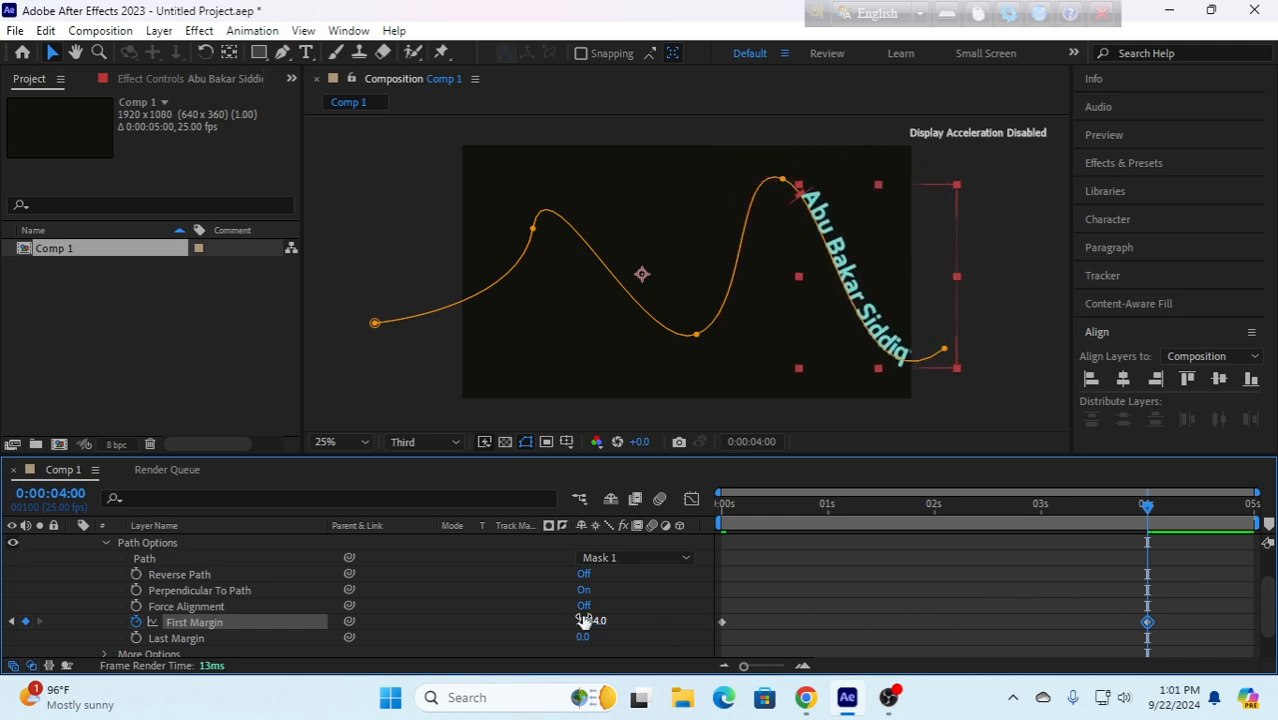
{"action": "left_click_drag", "start_coordinate": [591, 622], "coordinate": [1270, 592]}
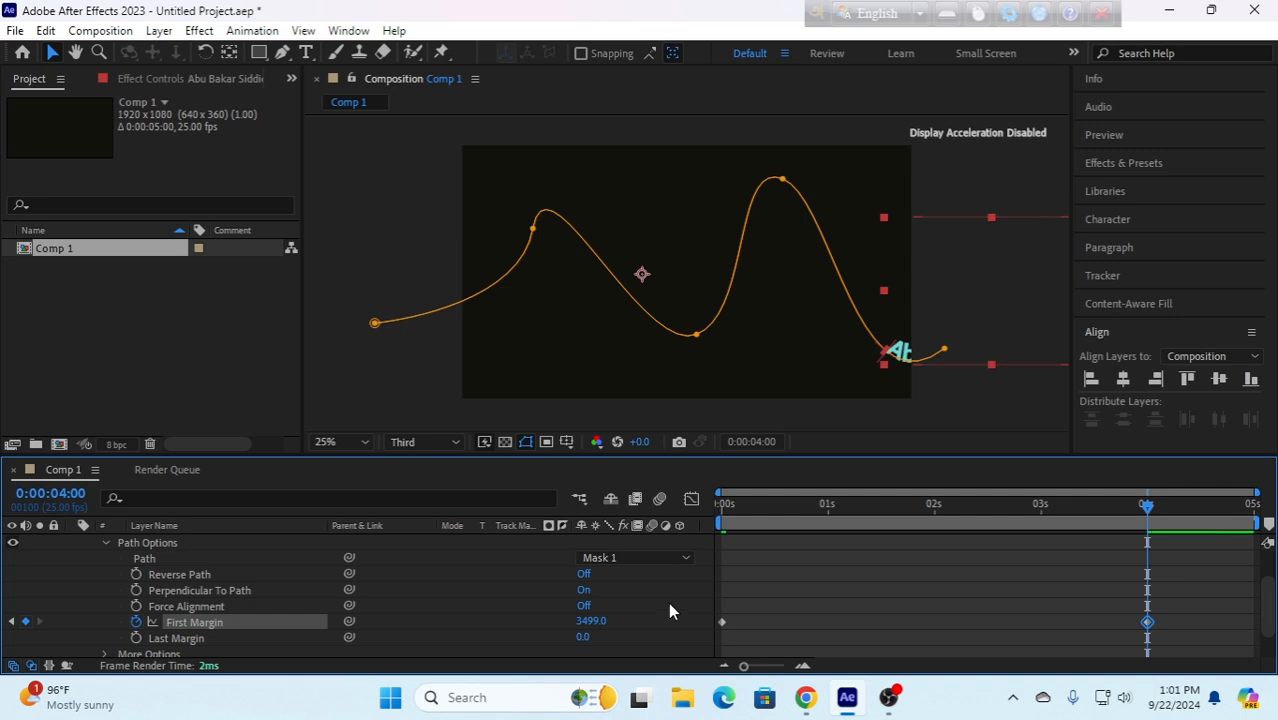
{"action": "left_click_drag", "start_coordinate": [591, 622], "coordinate": [753, 627]}
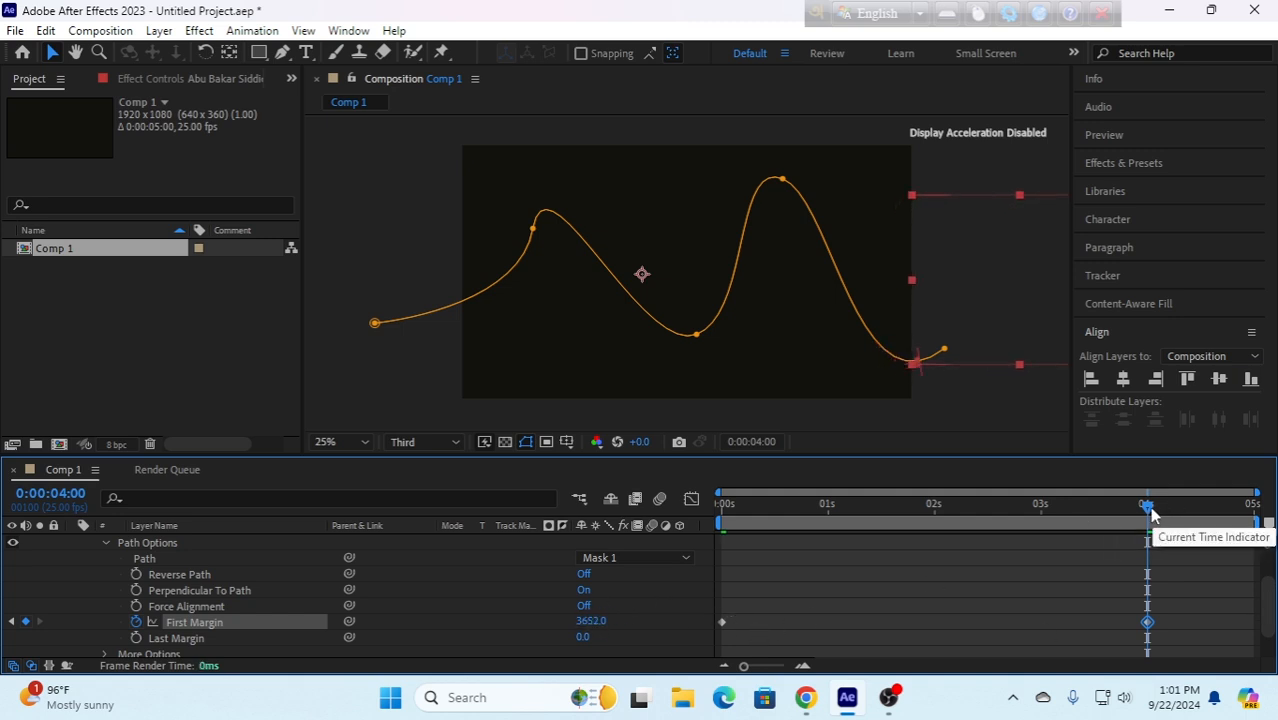
- Preview the text moving along the path from the start of the composition
{"action": "left_click_drag", "start_coordinate": [1147, 506], "coordinate": [567, 561]}
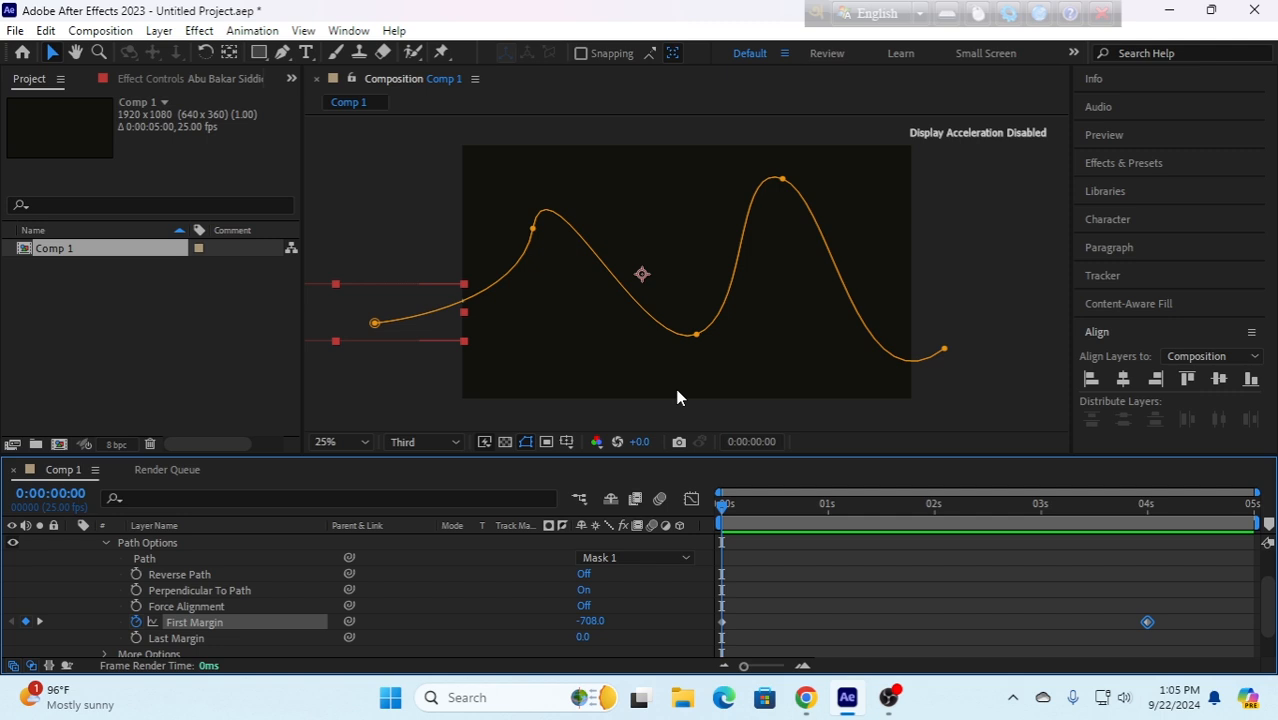
{"action": "key", "text": "space"}
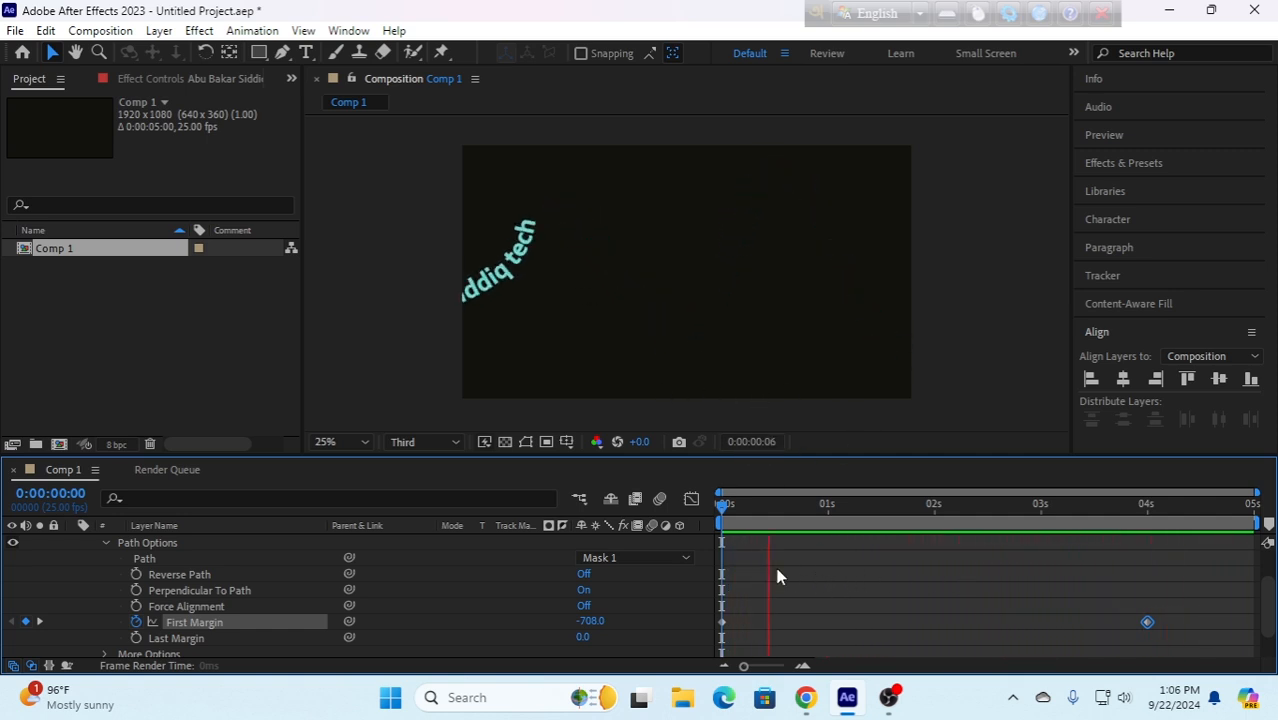
{"action": "key", "text": "space"}
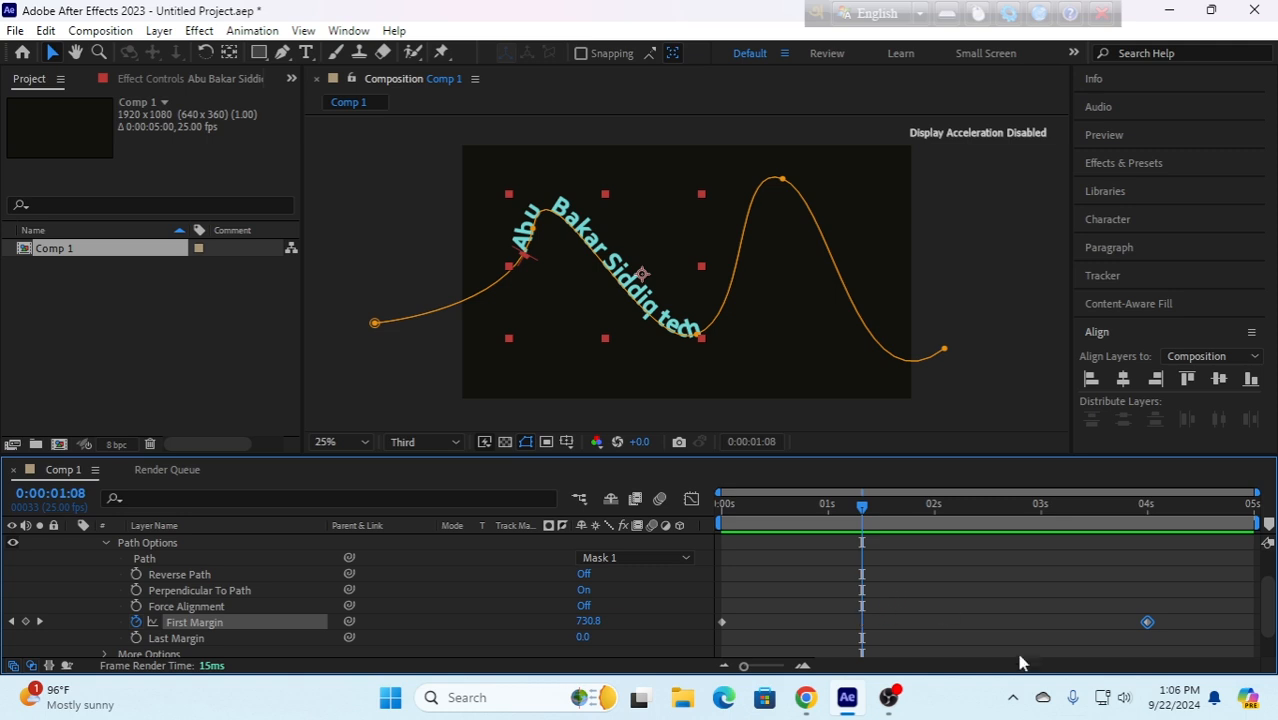
- Apply Easy Ease to both First Margin keyframes and preview the eased animation from the start
{"action": "left_click_drag", "start_coordinate": [1189, 626], "coordinate": [722, 634]}
{"action": "key", "text": "F9"}
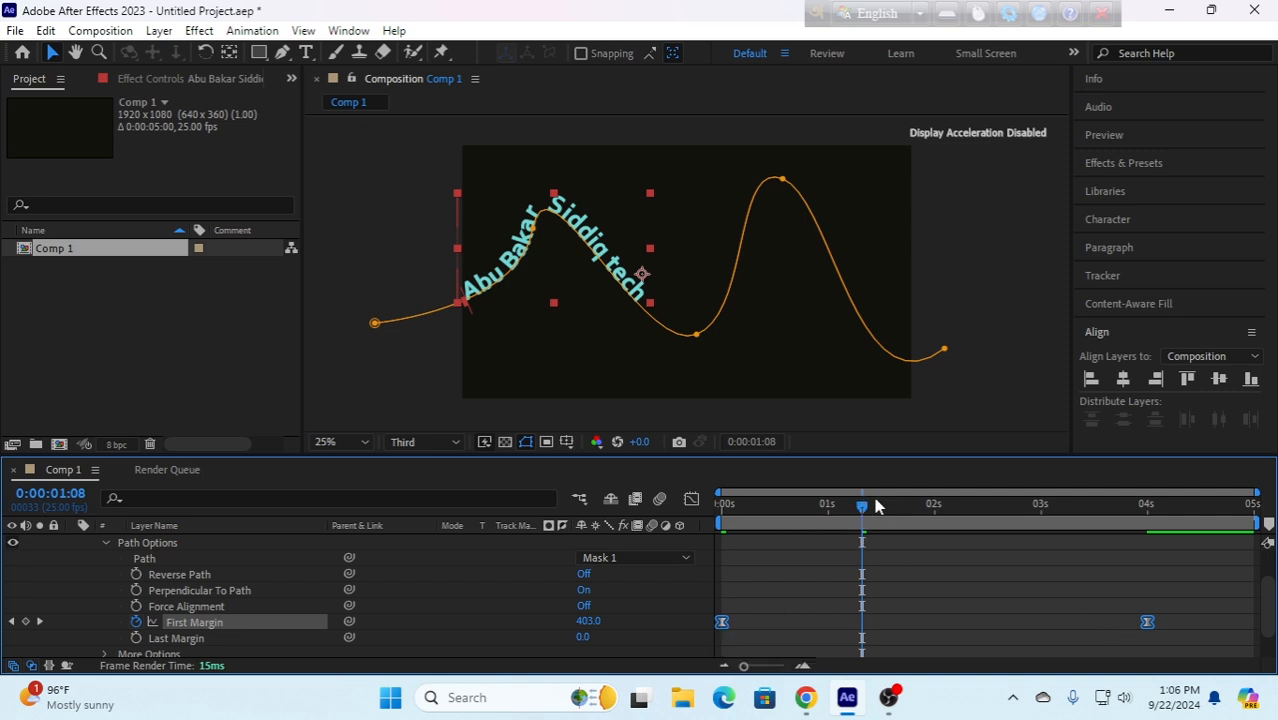
{"action": "left_click_drag", "start_coordinate": [865, 513], "coordinate": [625, 543]}
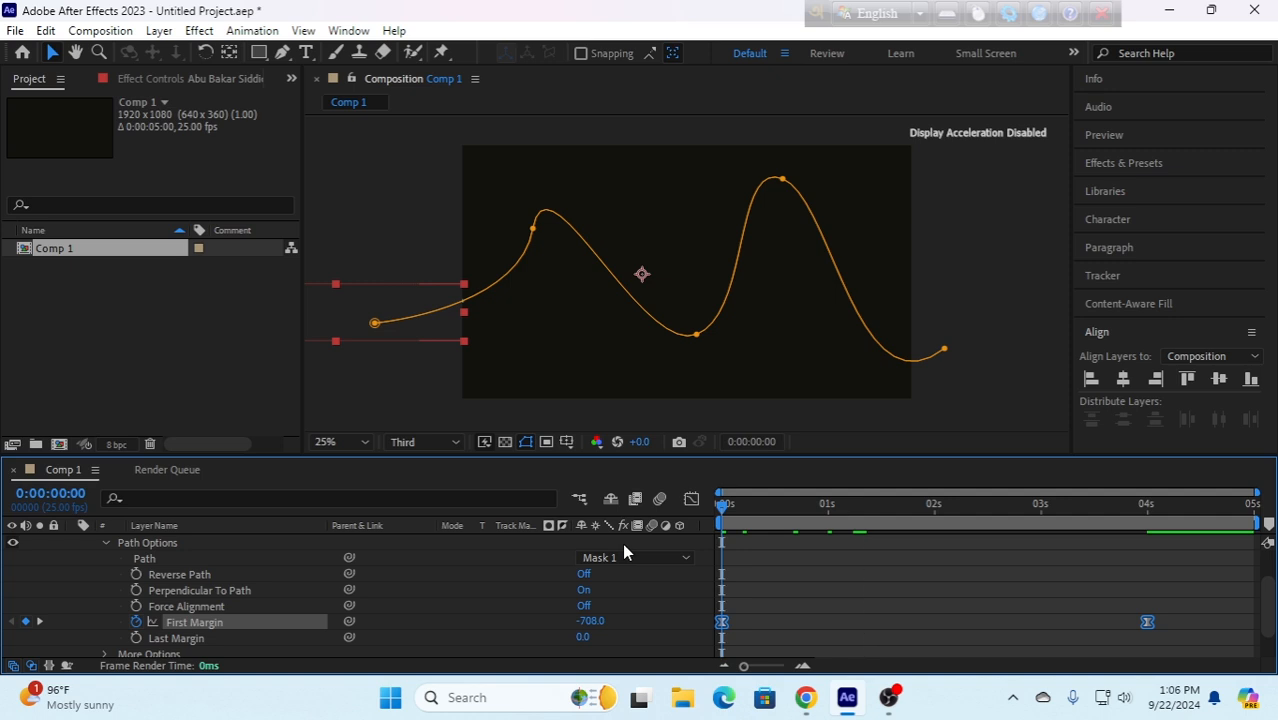
{"action": "key", "text": "space"}
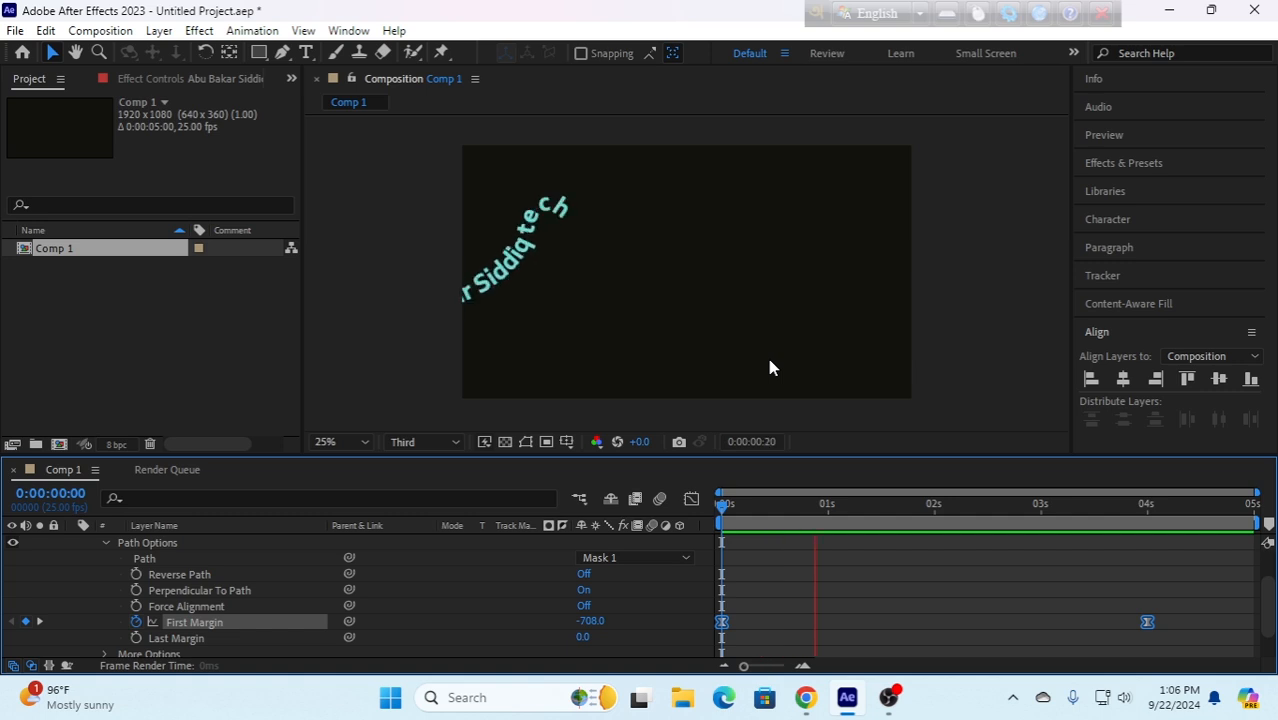
{"action": "key", "text": "space"}
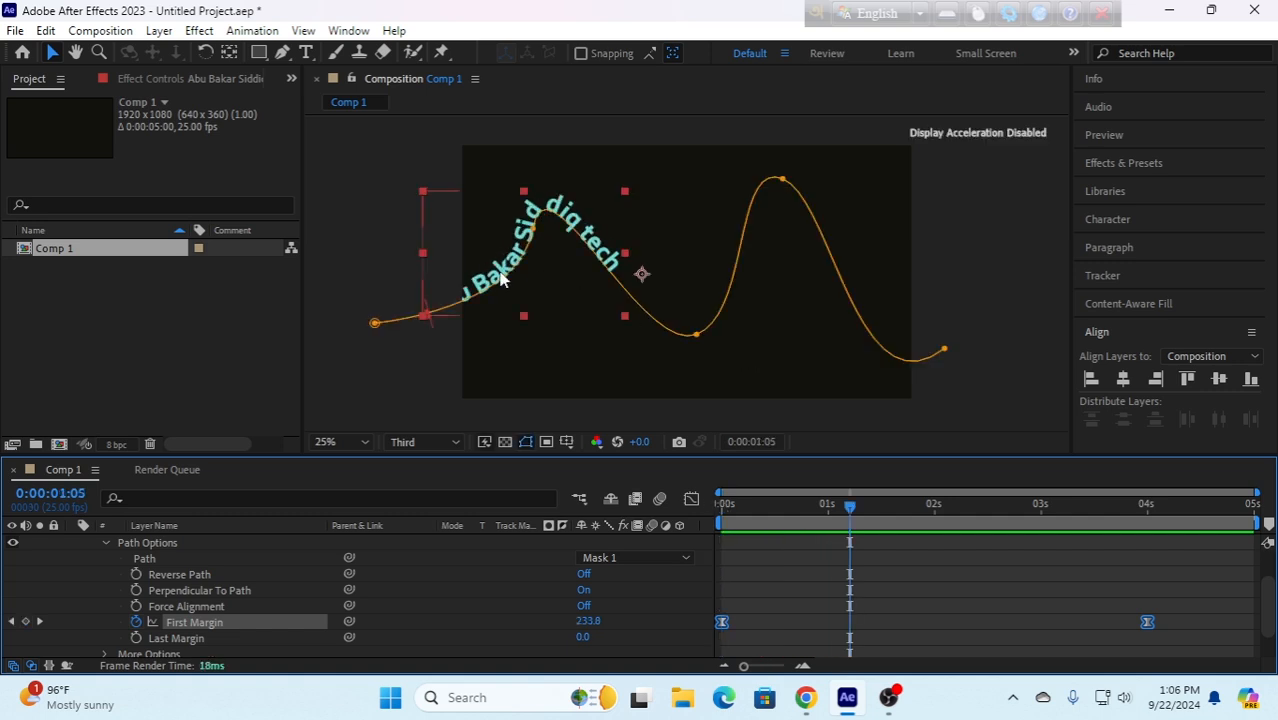
- Try Reverse Path on the text and preview the animation from the start
{"action": "left_click", "coordinate": [585, 576]}
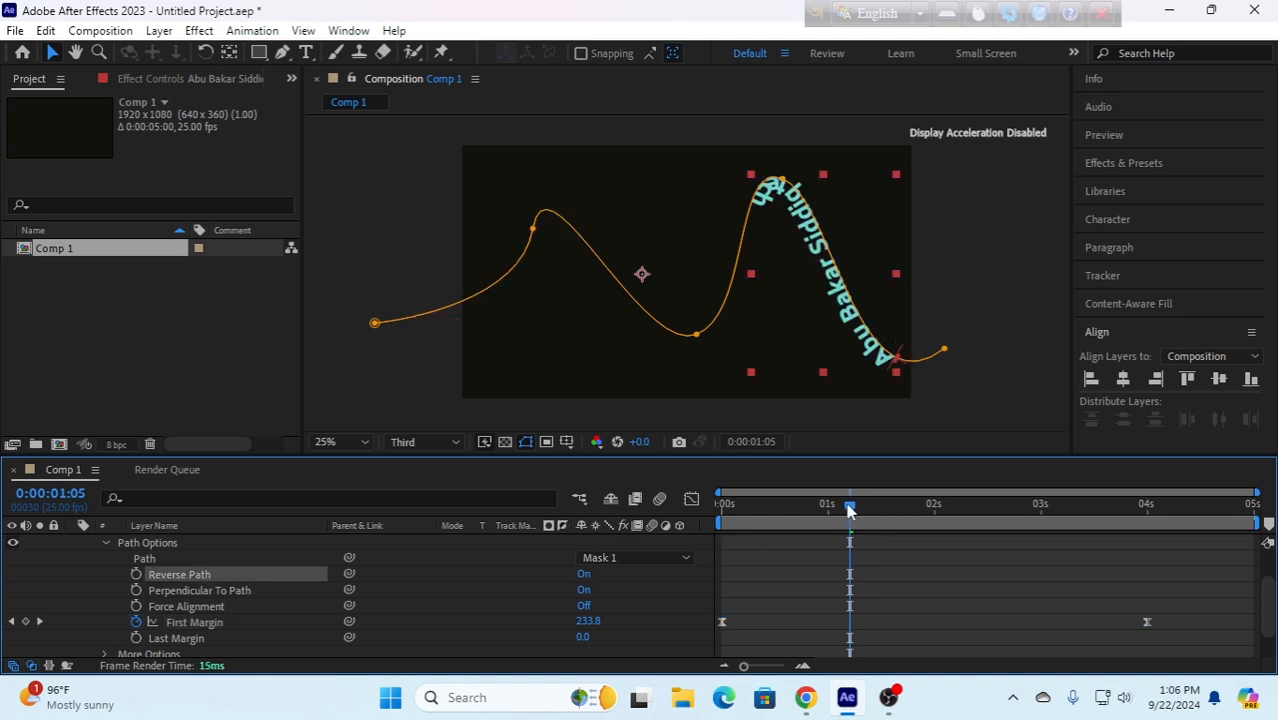
{"action": "key", "text": "Home"}
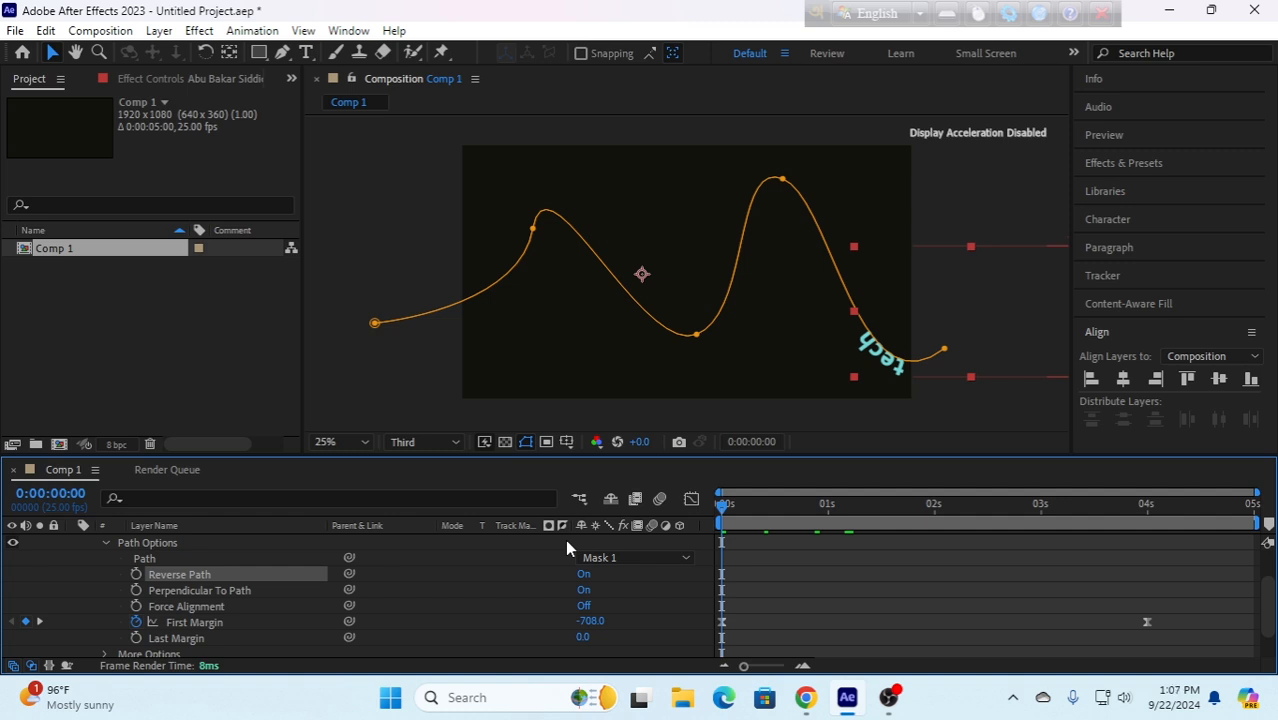
{"action": "key", "text": "space"}
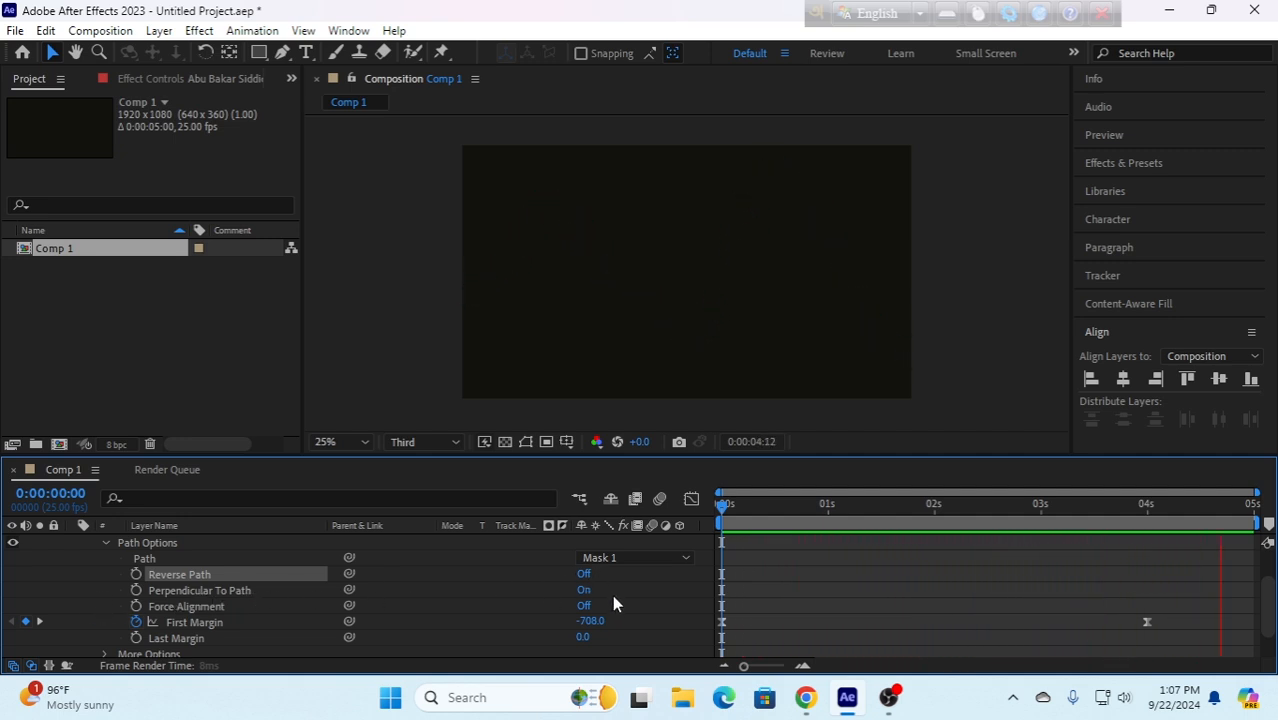
- Try turning off Perpendicular To Path and inspect how the letters sit on the curve
{"action": "left_click", "coordinate": [585, 590]}
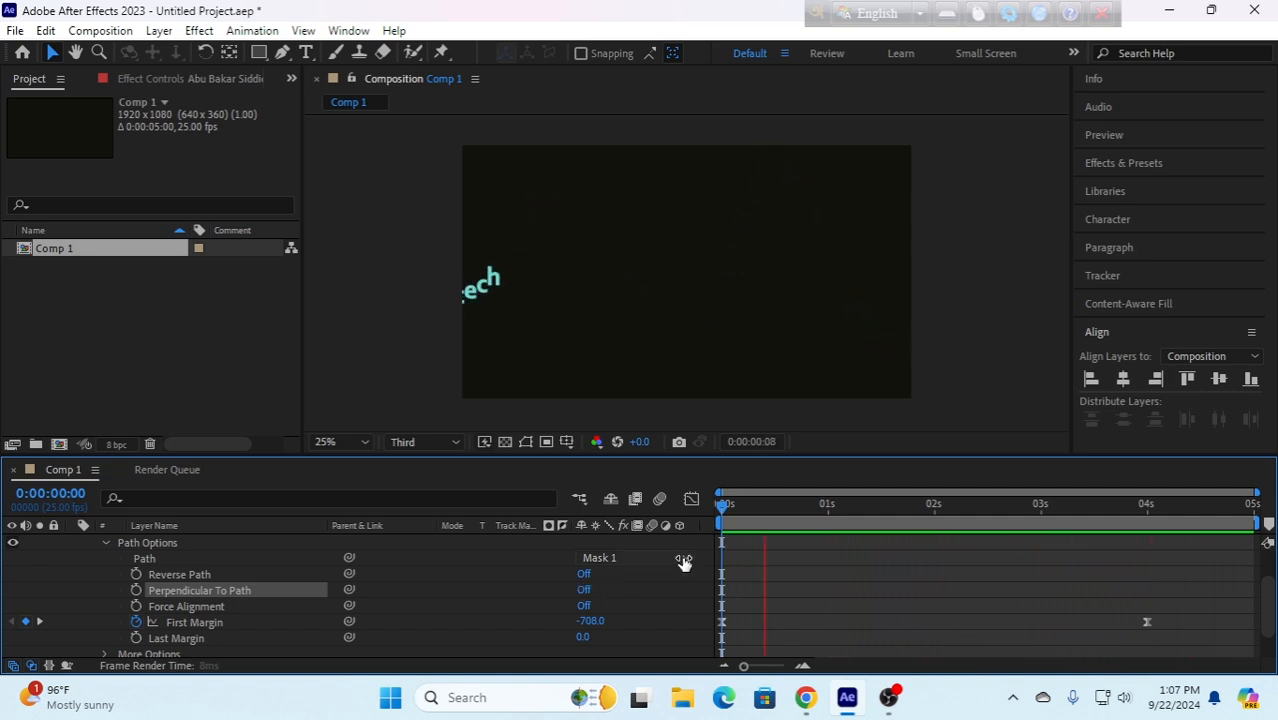
{"action": "key", "text": "space"}
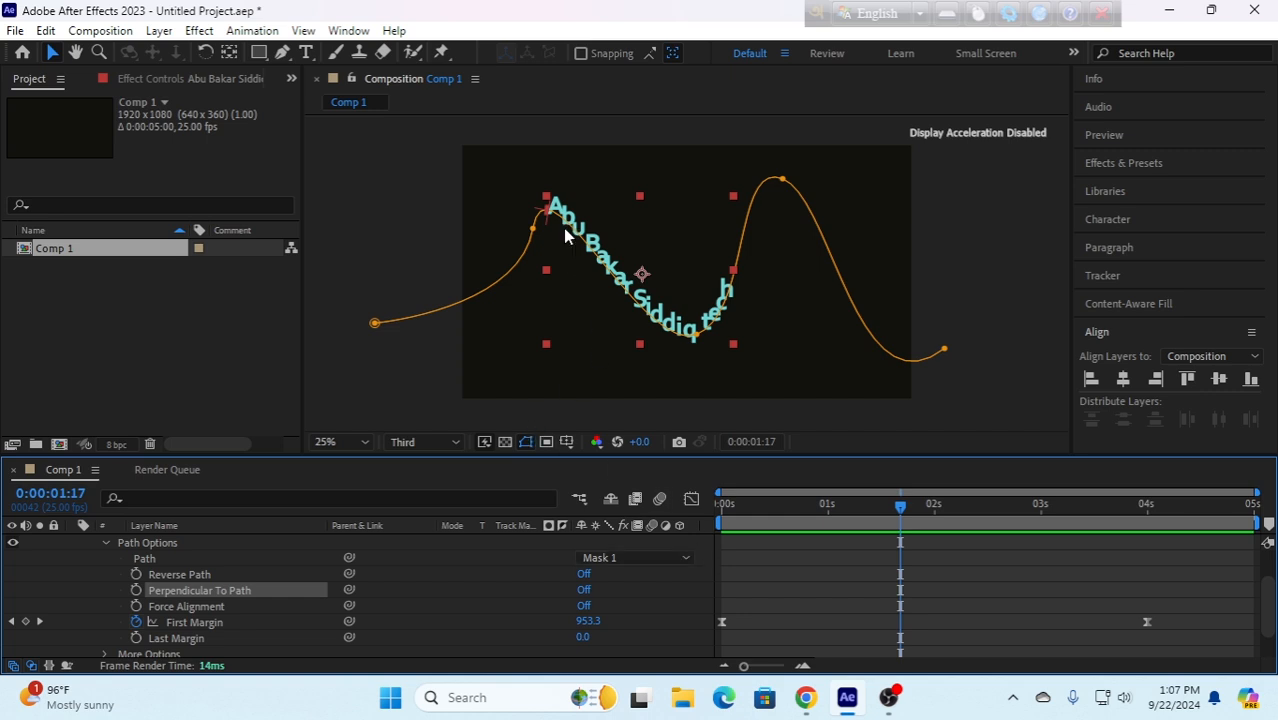
{"action": "scroll", "coordinate": [700, 330], "scroll_direction": "up", "scroll_amount": 3}
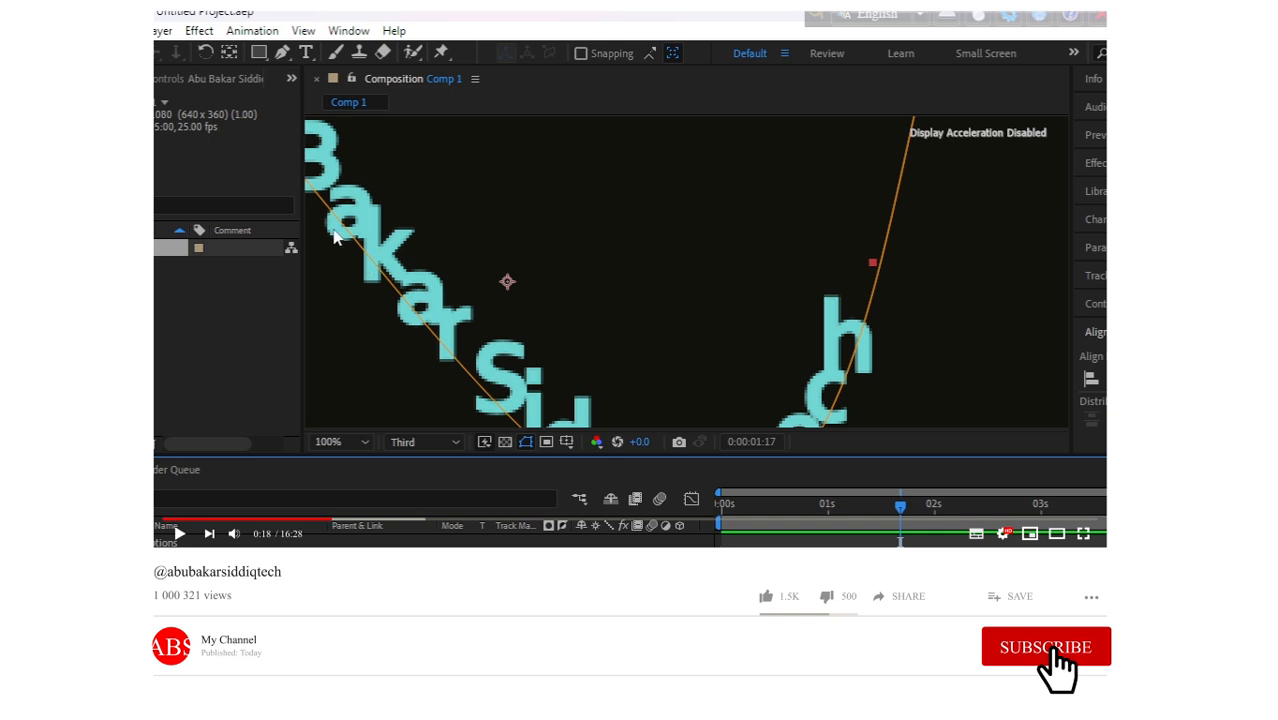
{"action": "scroll", "coordinate": [640, 380], "scroll_direction": "down", "scroll_amount": 4}
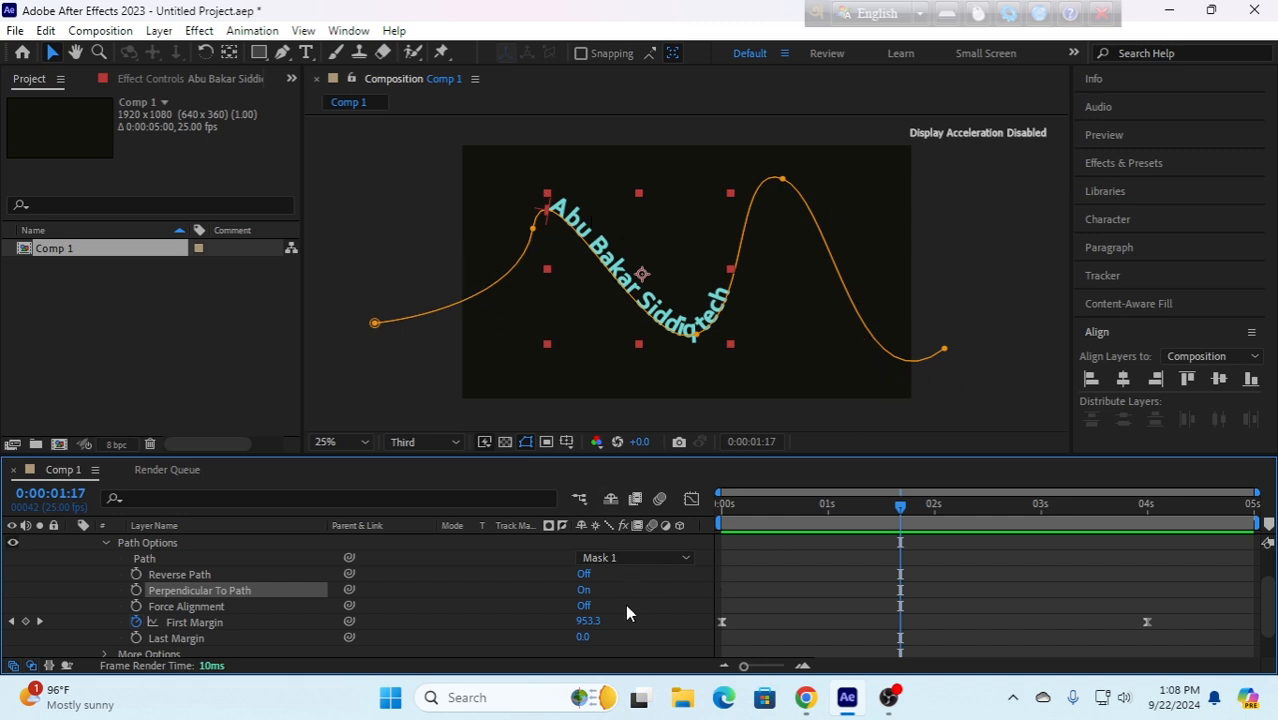
- Try Force Alignment on the path text with a preview from the start, and turn it back off
{"action": "left_click", "coordinate": [585, 606]}
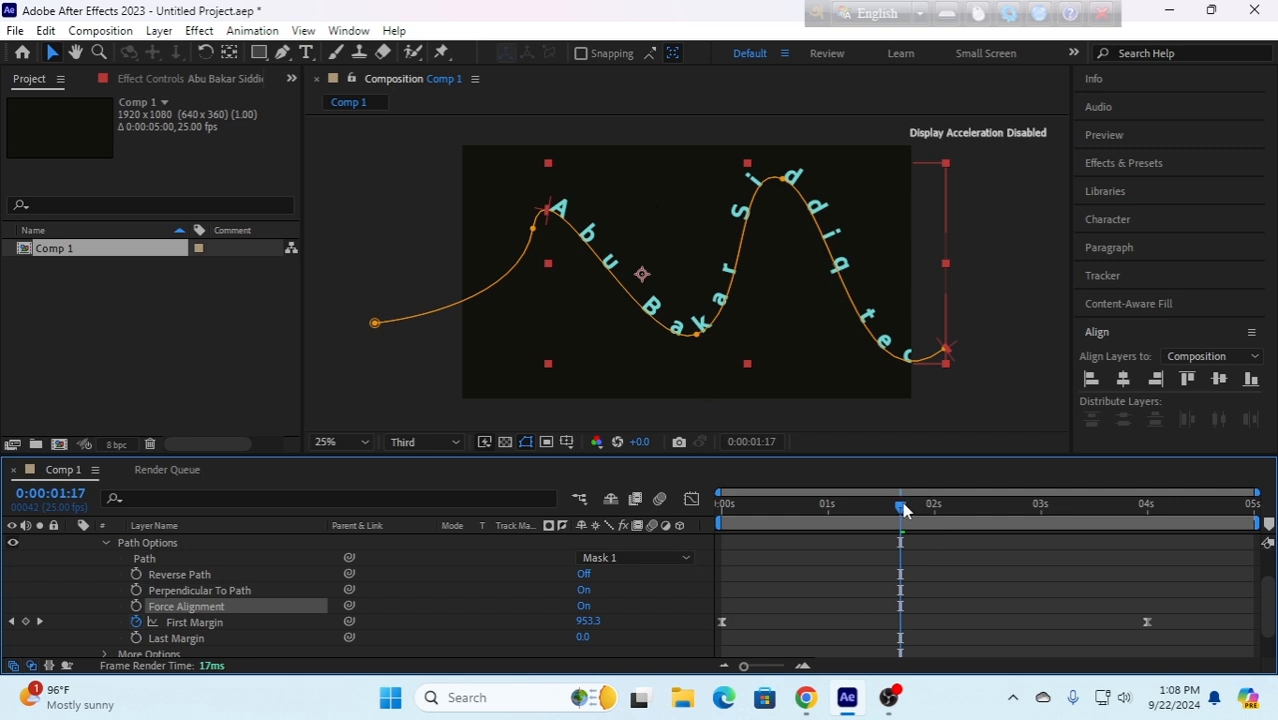
{"action": "left_click_drag", "start_coordinate": [903, 510], "coordinate": [674, 537]}
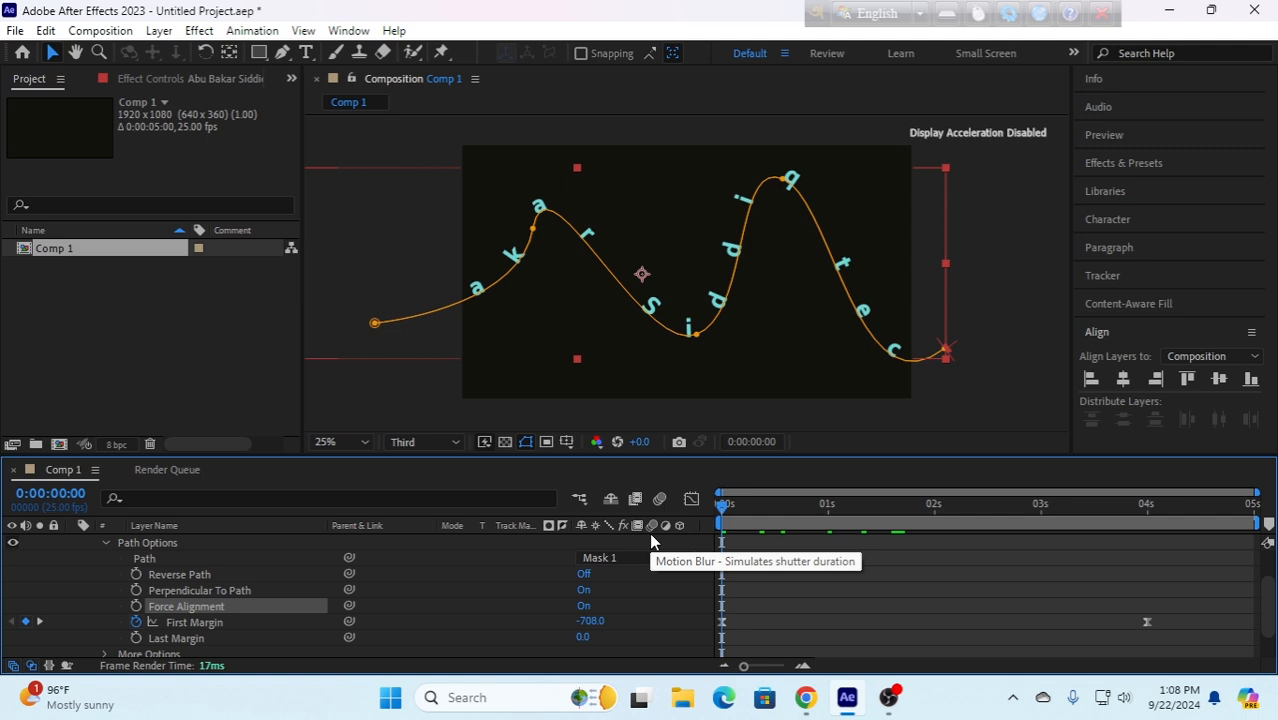
{"action": "key", "text": "space"}
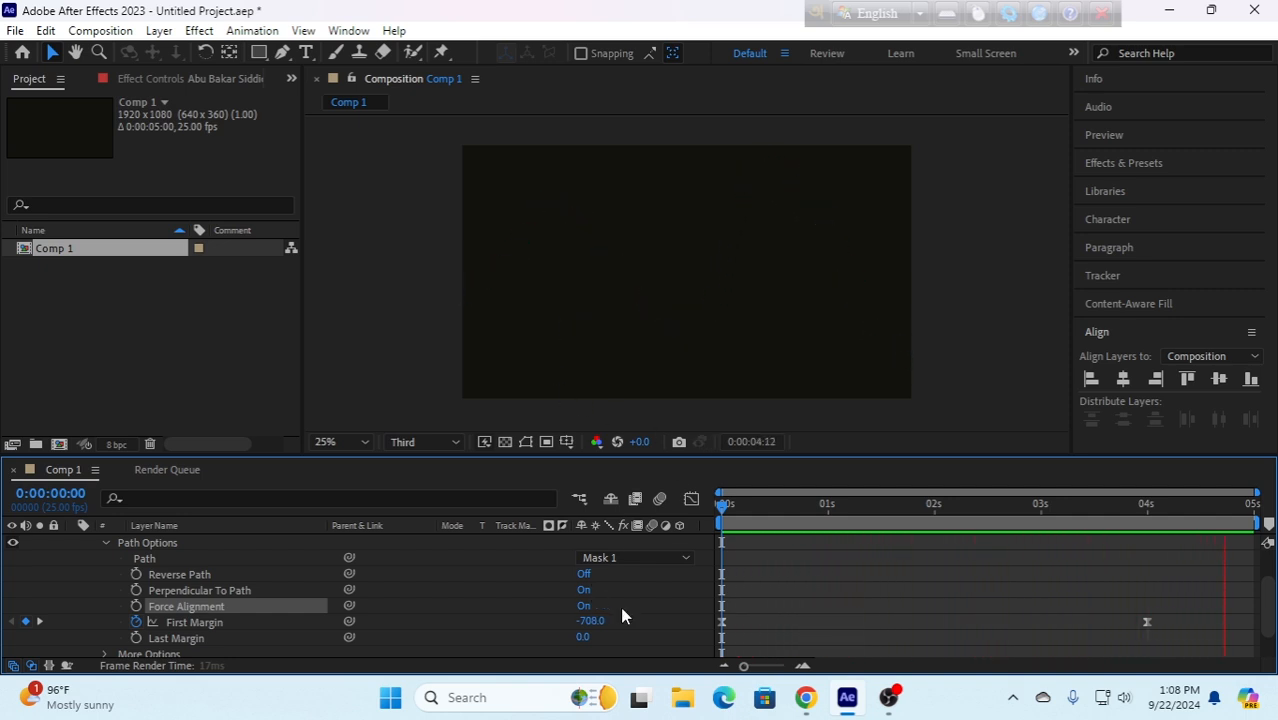
{"action": "left_click", "coordinate": [583, 606]}
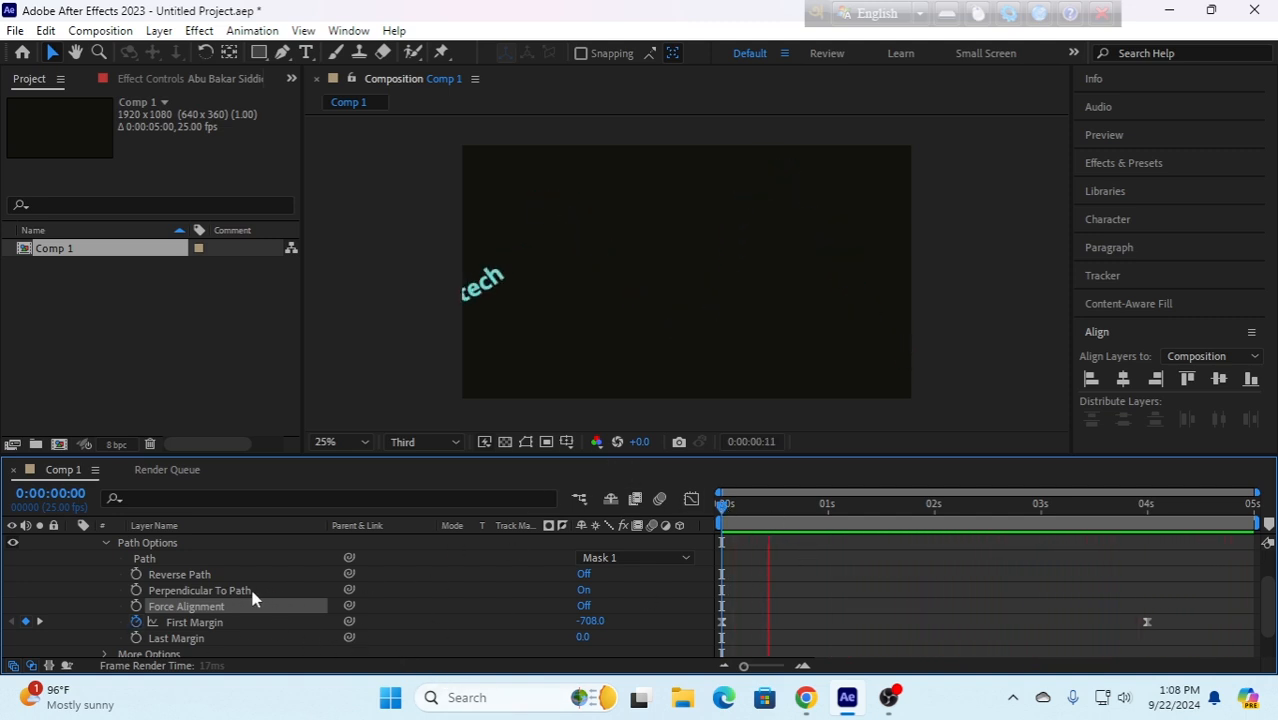
{"action": "left_click", "coordinate": [107, 543]}
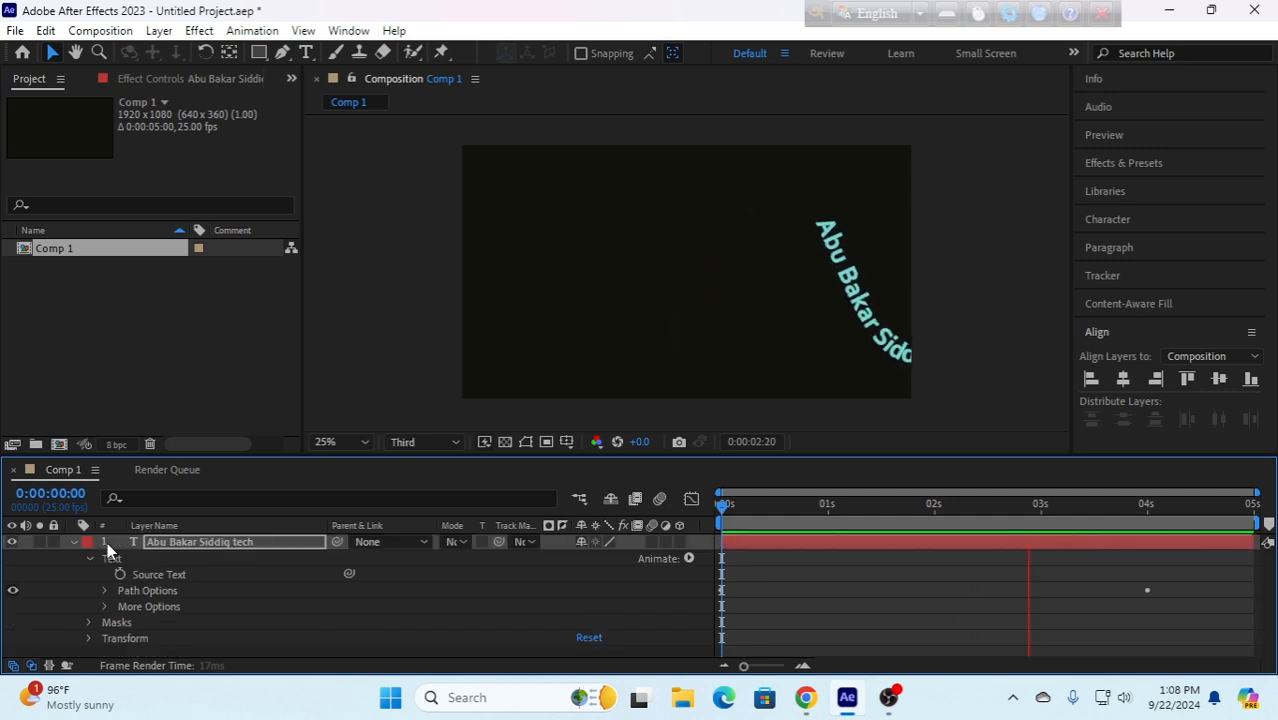
- Try Word as the text's Anchor Point Grouping and scrub to about one second to inspect the letters on the path
{"action": "left_click", "coordinate": [105, 607]}
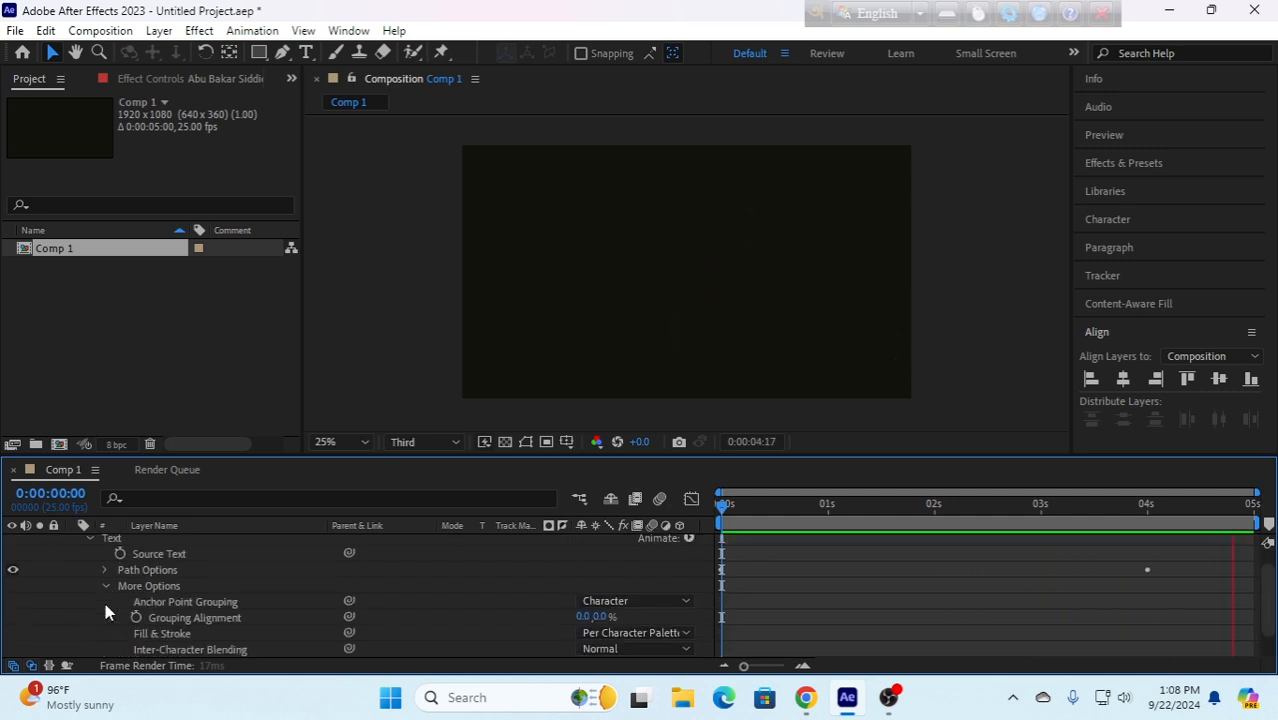
{"action": "left_click", "coordinate": [656, 603]}
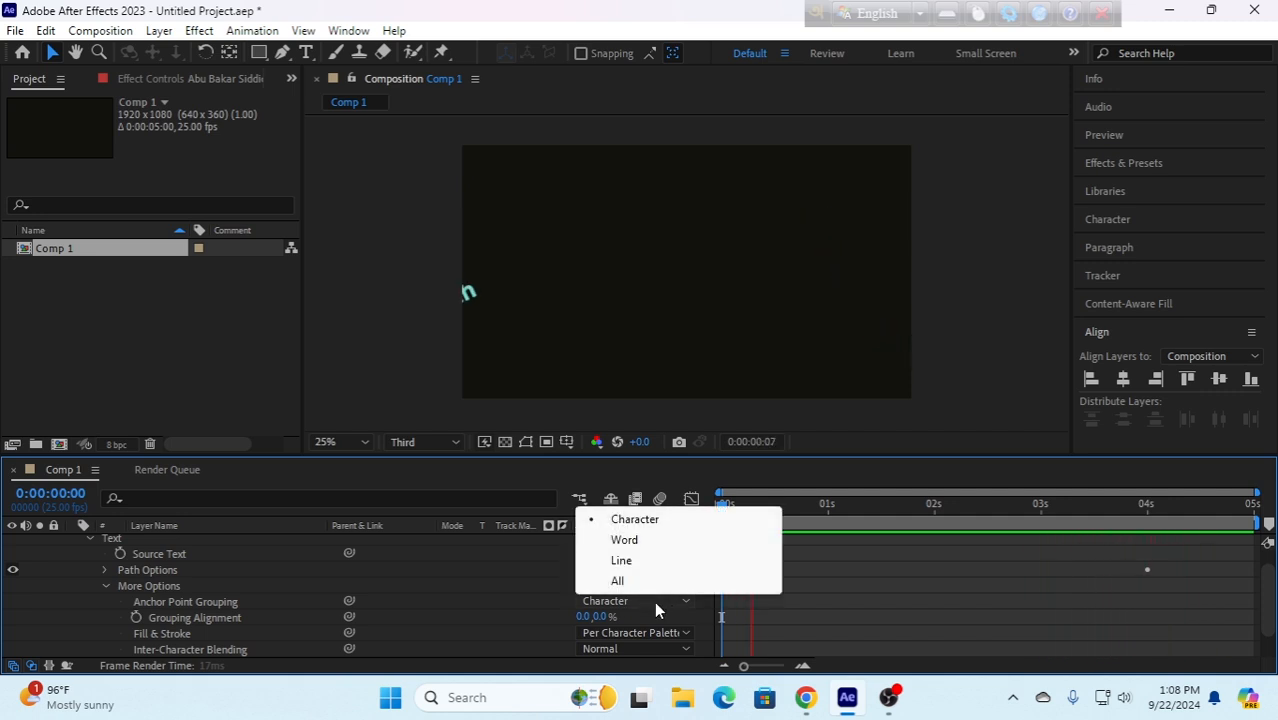
{"action": "left_click", "coordinate": [626, 541]}
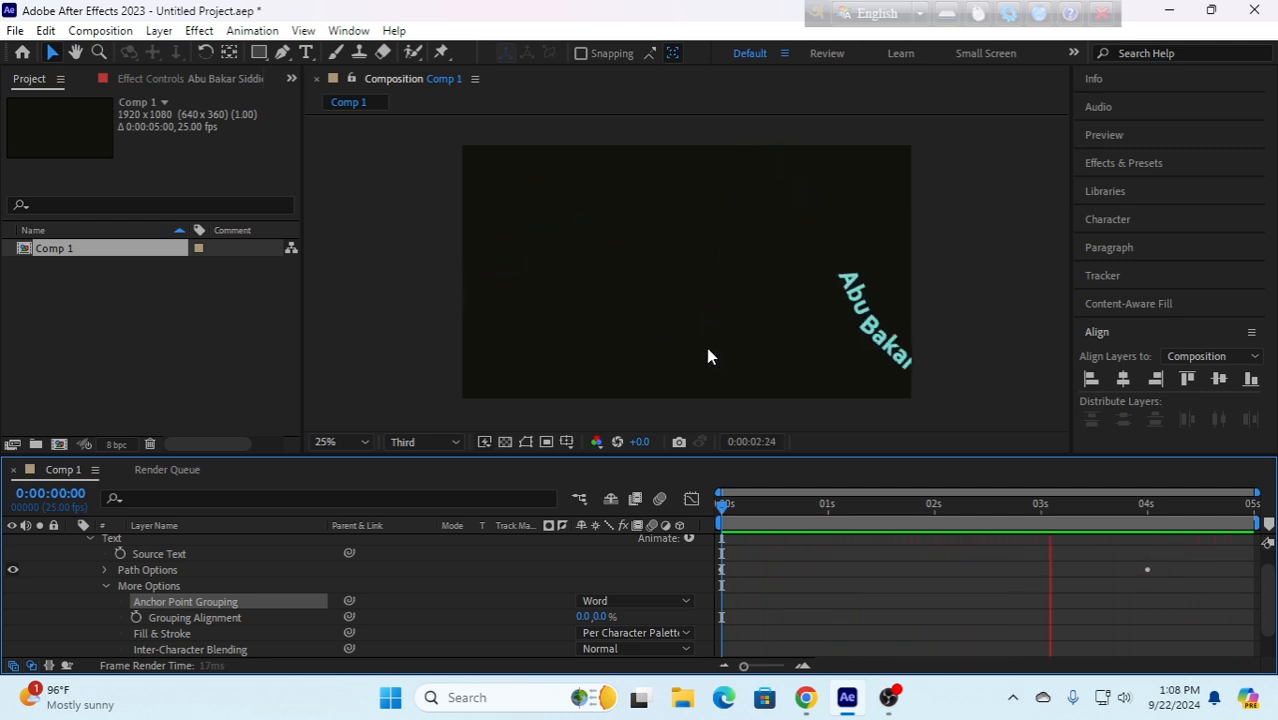
{"action": "left_click", "coordinate": [646, 319]}
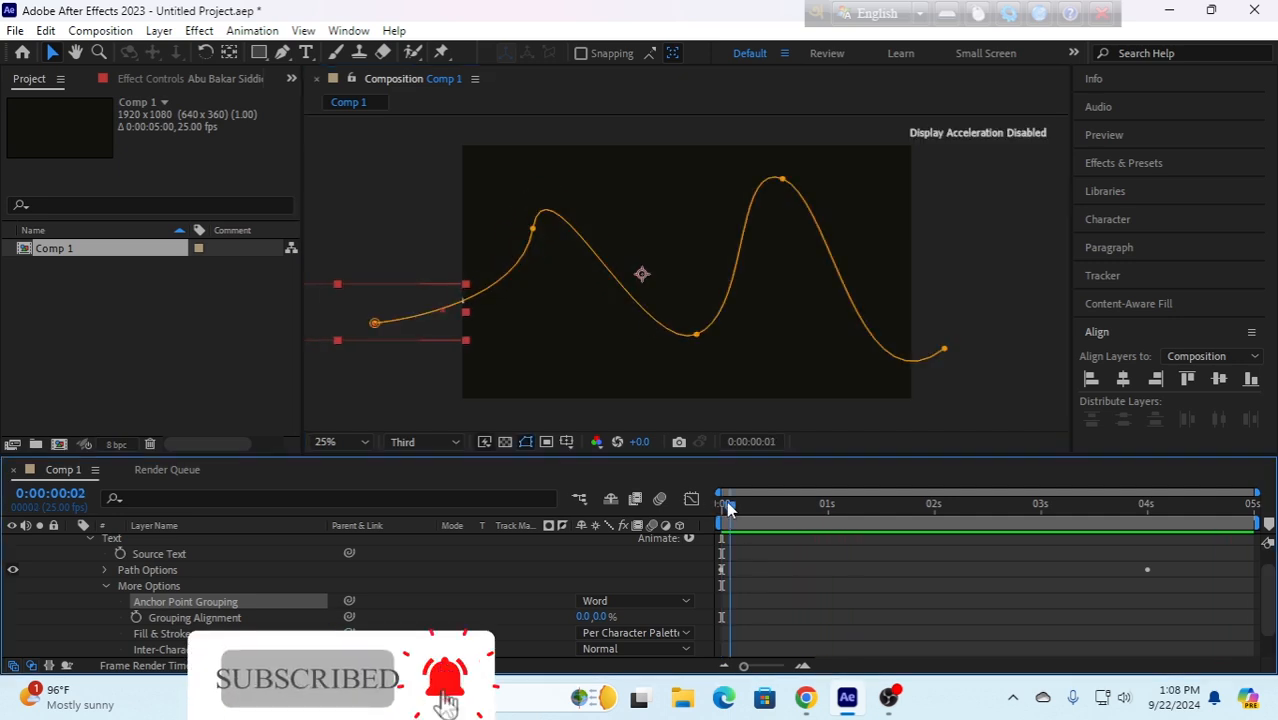
{"action": "left_click_drag", "start_coordinate": [720, 507], "coordinate": [833, 510]}
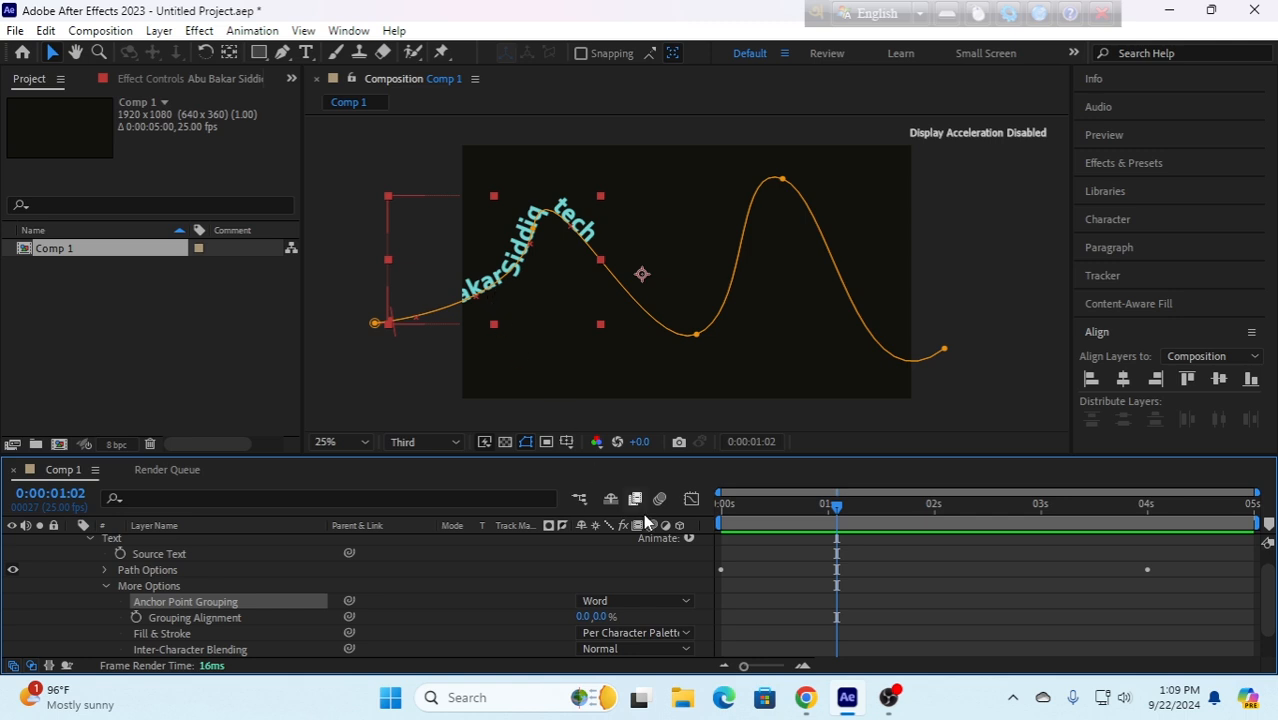
- Try Line as the Anchor Point Grouping with a preview from the start, and set it back to Character
{"action": "left_click", "coordinate": [645, 601]}
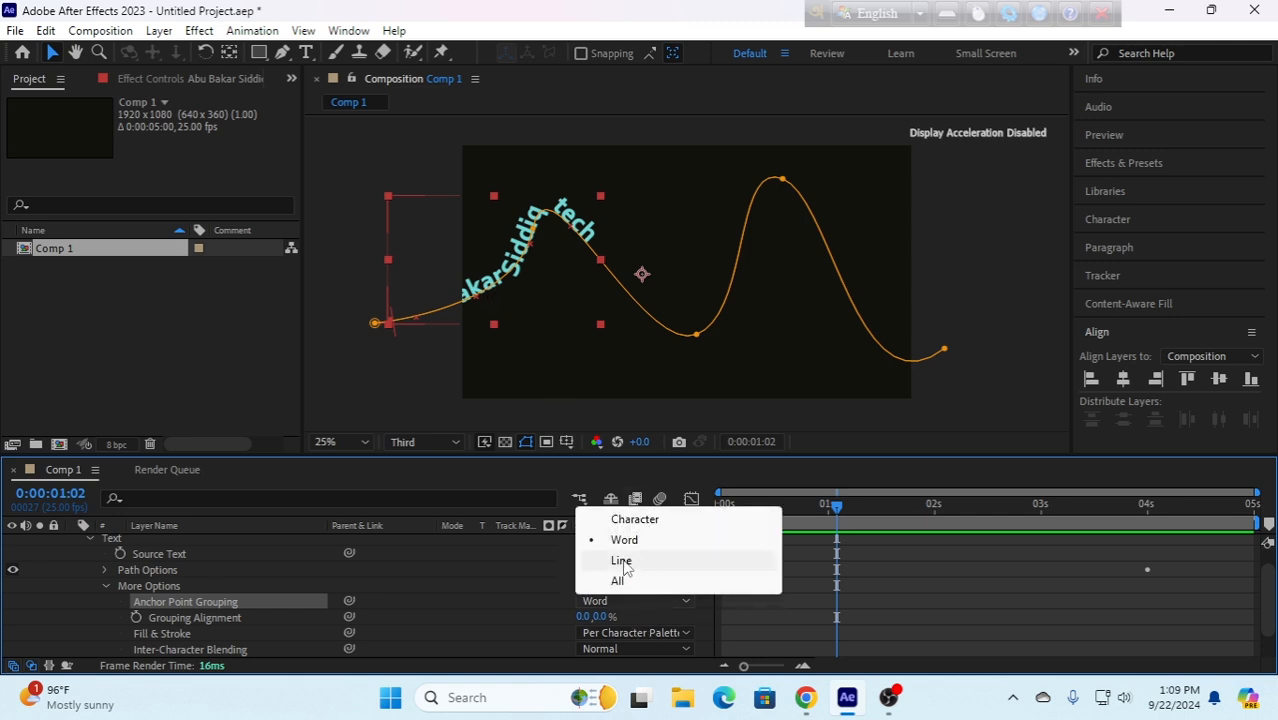
{"action": "left_click", "coordinate": [622, 561]}
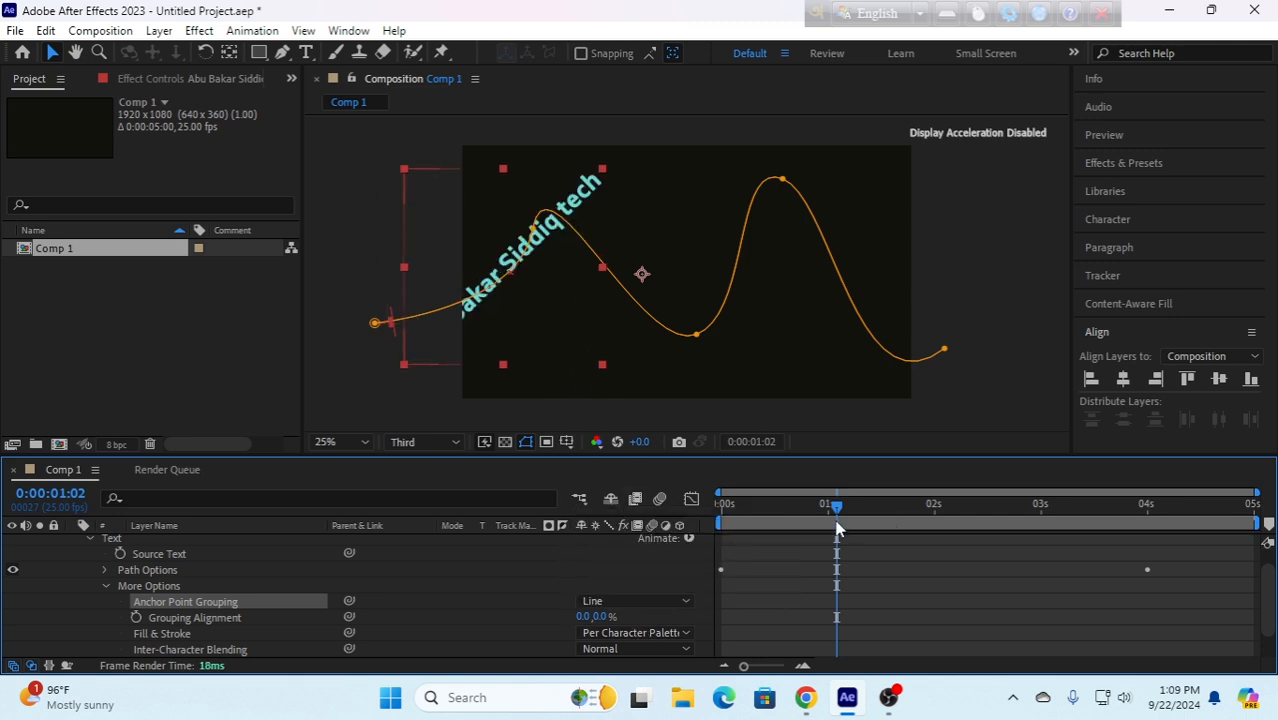
{"action": "left_click_drag", "start_coordinate": [836, 514], "coordinate": [723, 518]}
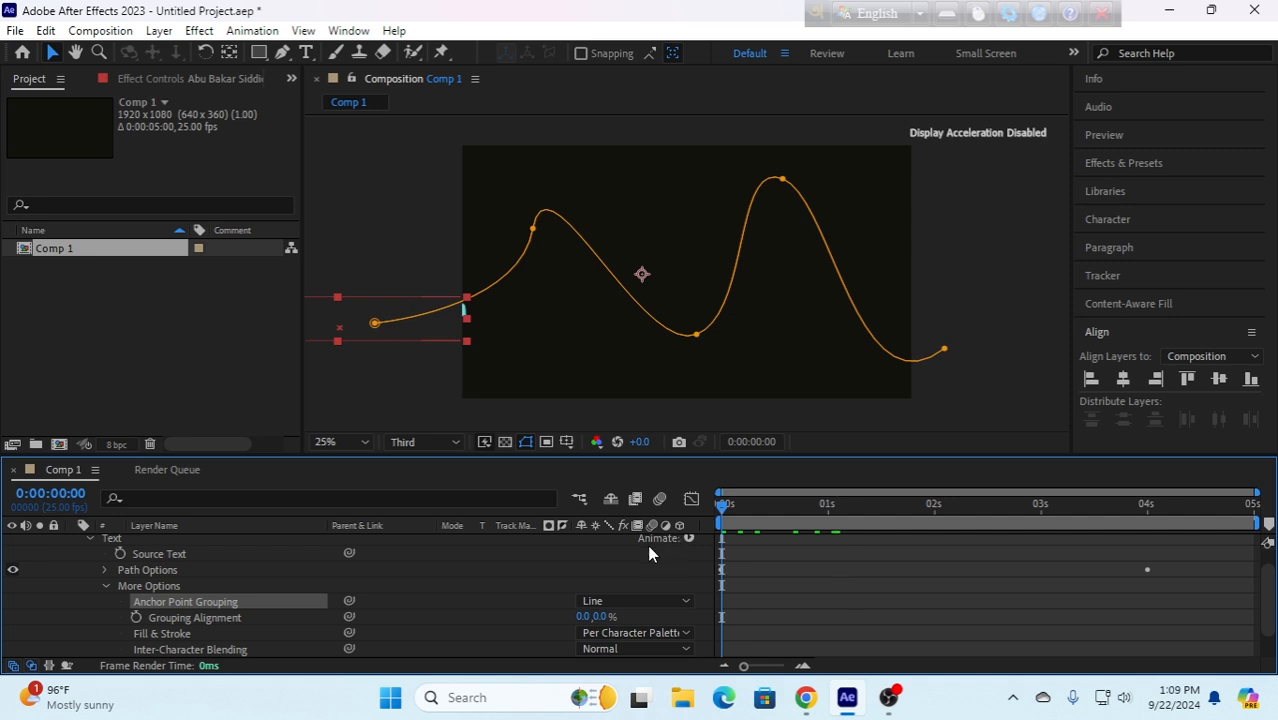
{"action": "key", "text": "space"}
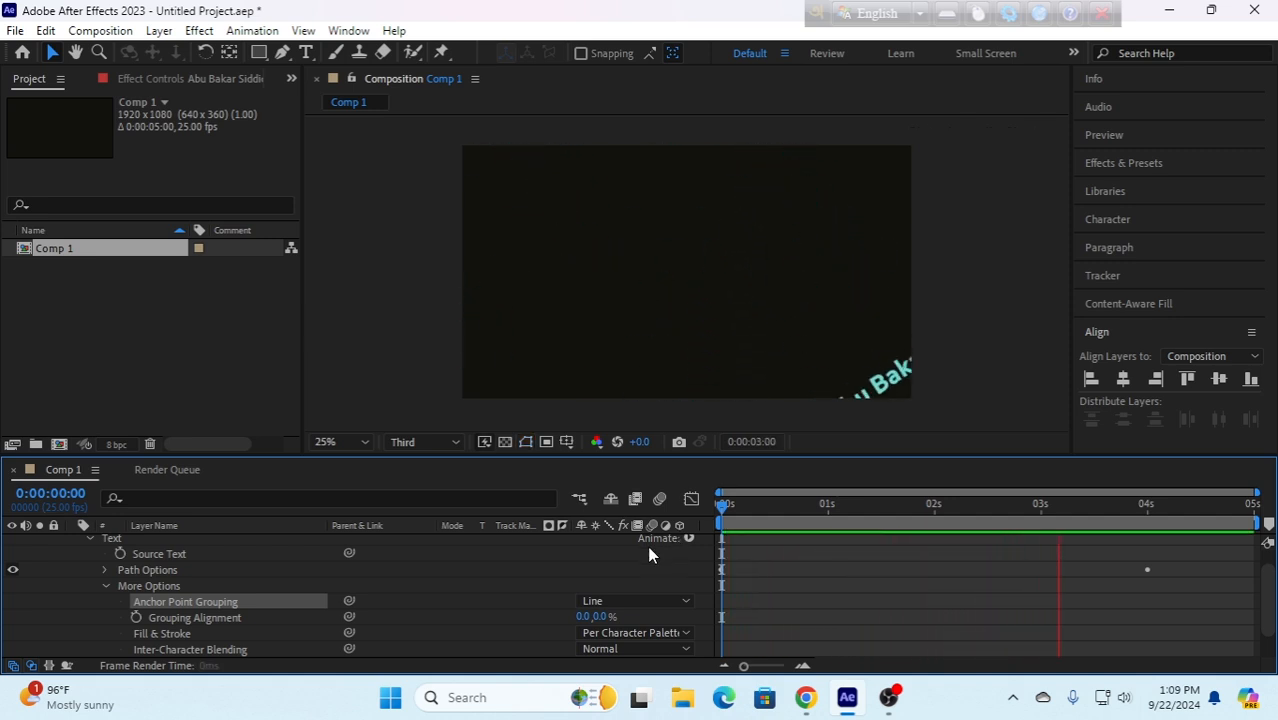
{"action": "left_click", "coordinate": [634, 601]}
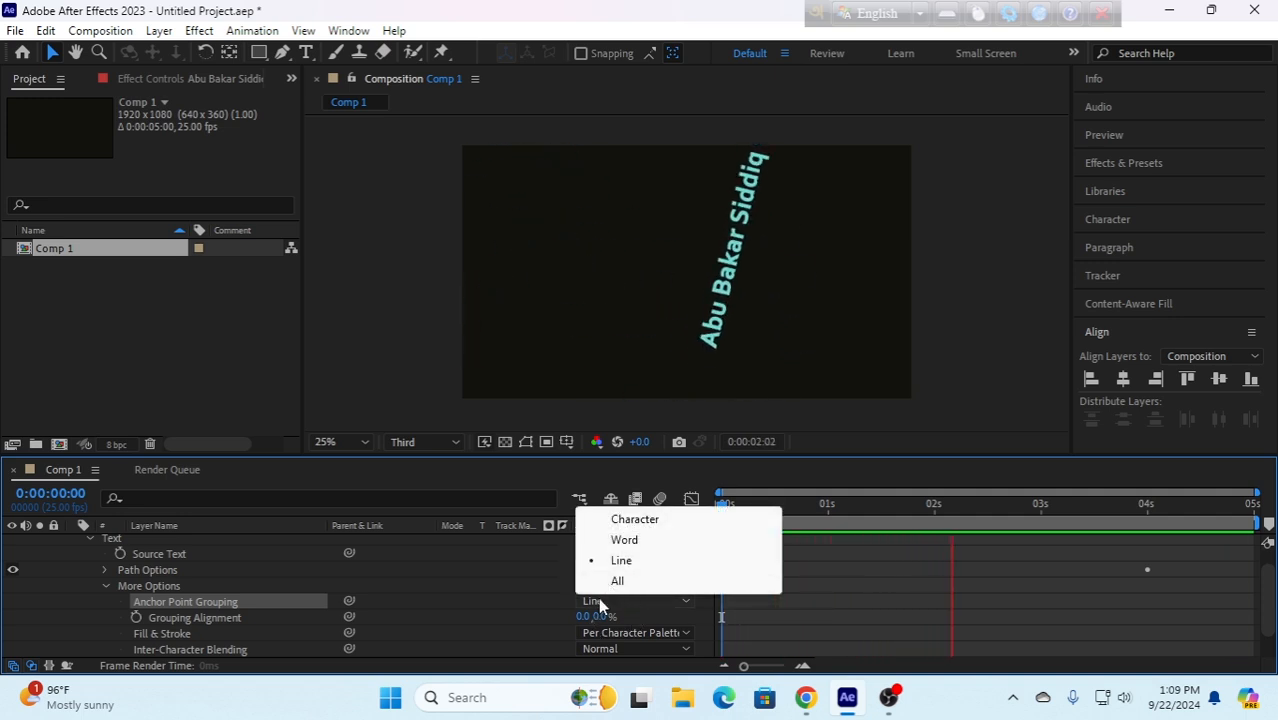
{"action": "left_click", "coordinate": [633, 522]}
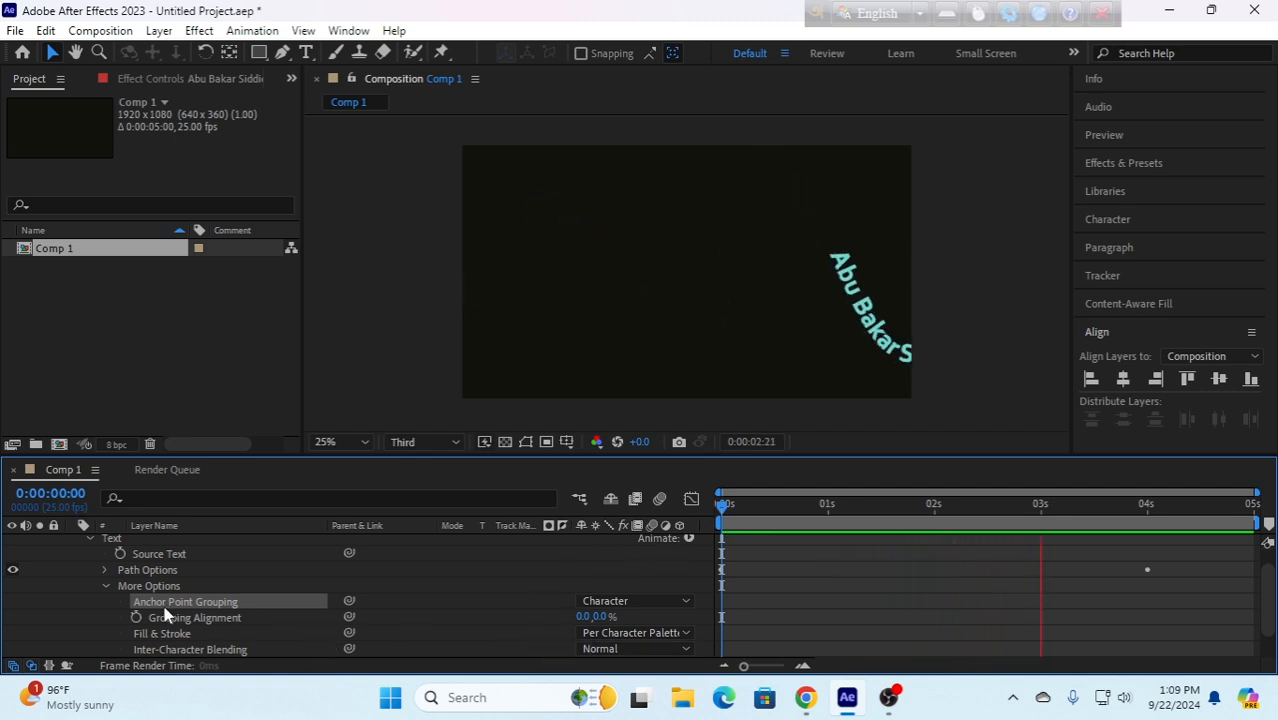
- Delete the wavy Mask 1 from the text layer, stop the preview and collapse the layer's properties
{"action": "left_click", "coordinate": [106, 586]}
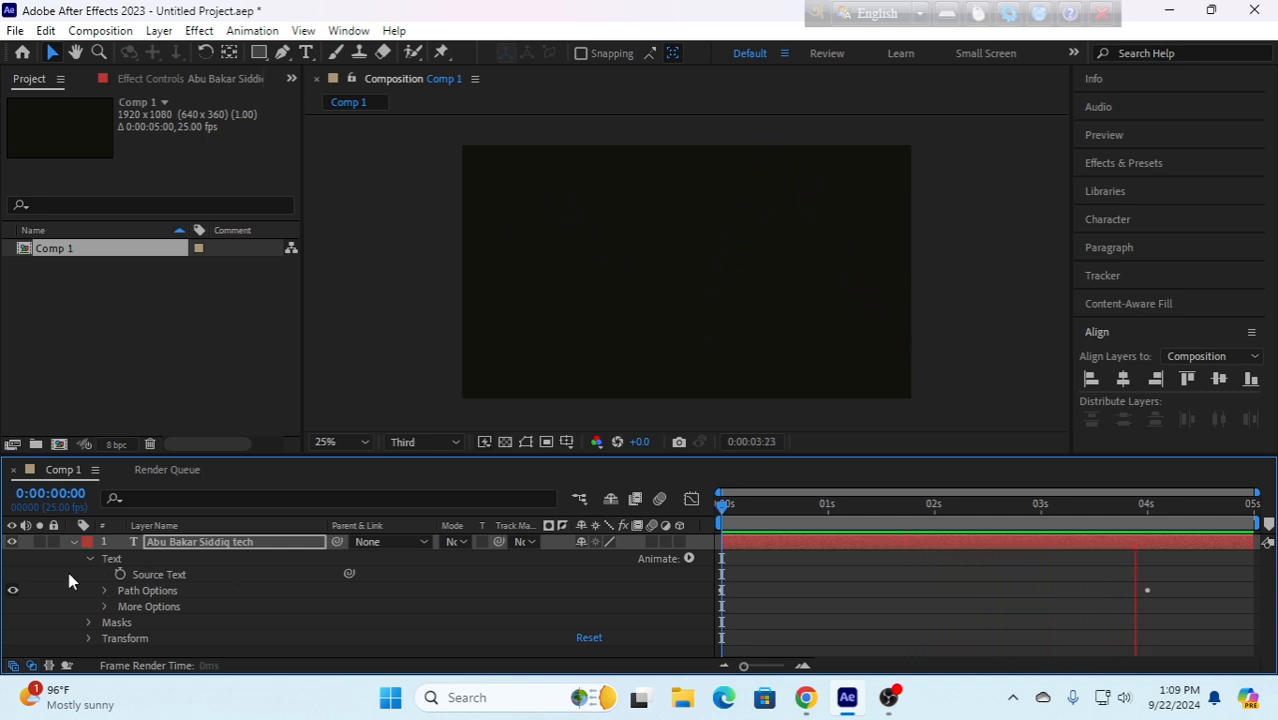
{"action": "left_click", "coordinate": [87, 557]}
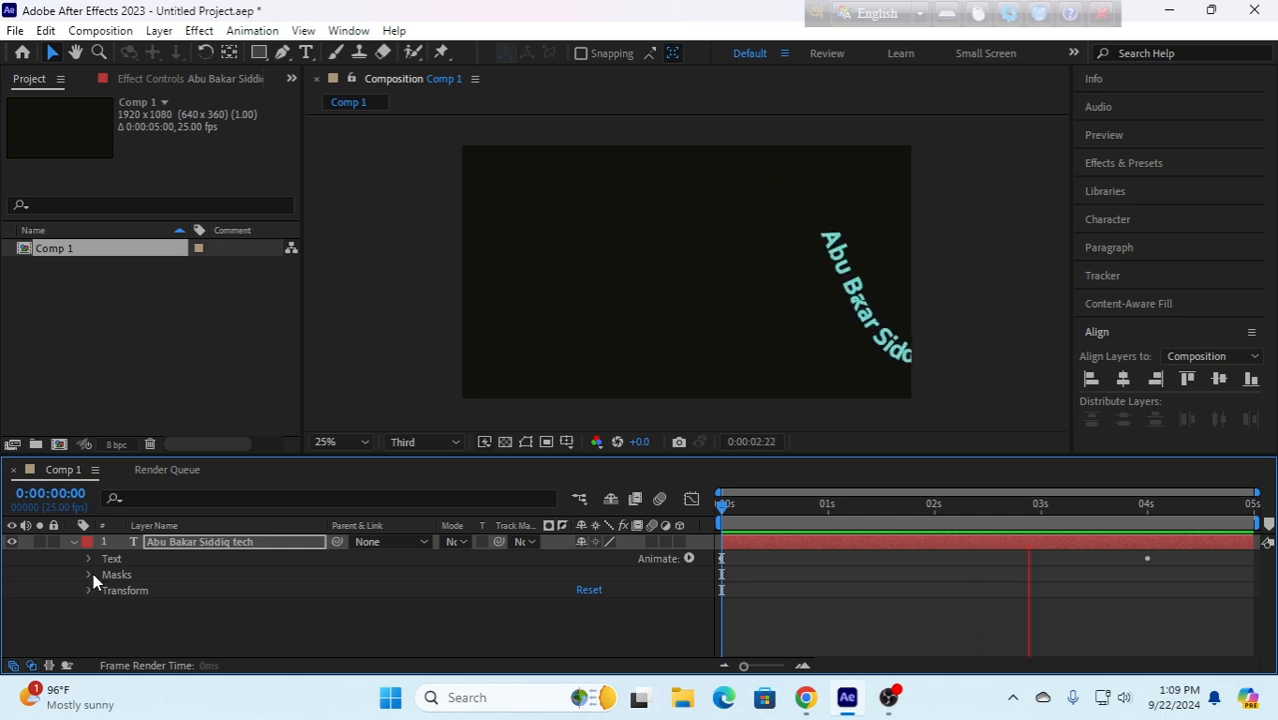
{"action": "left_click", "coordinate": [90, 574]}
{"action": "left_click", "coordinate": [137, 592]}
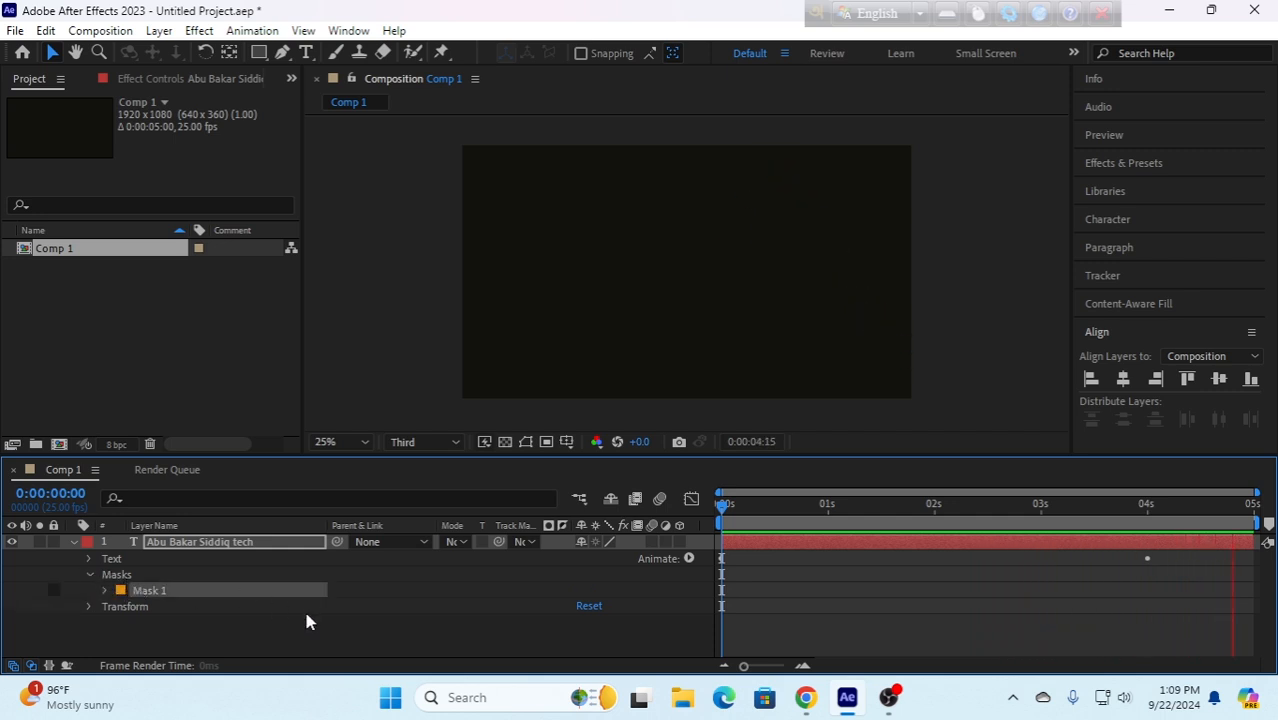
{"action": "key", "text": "Delete"}
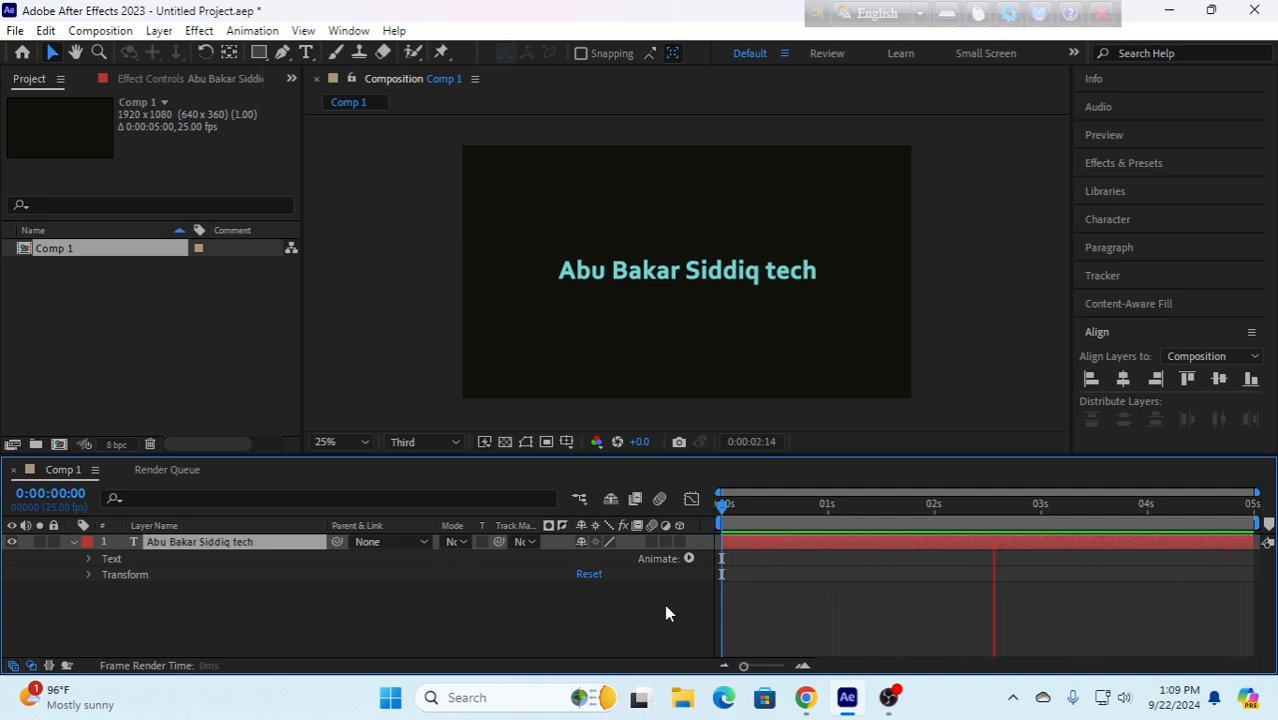
{"action": "key", "text": "space"}
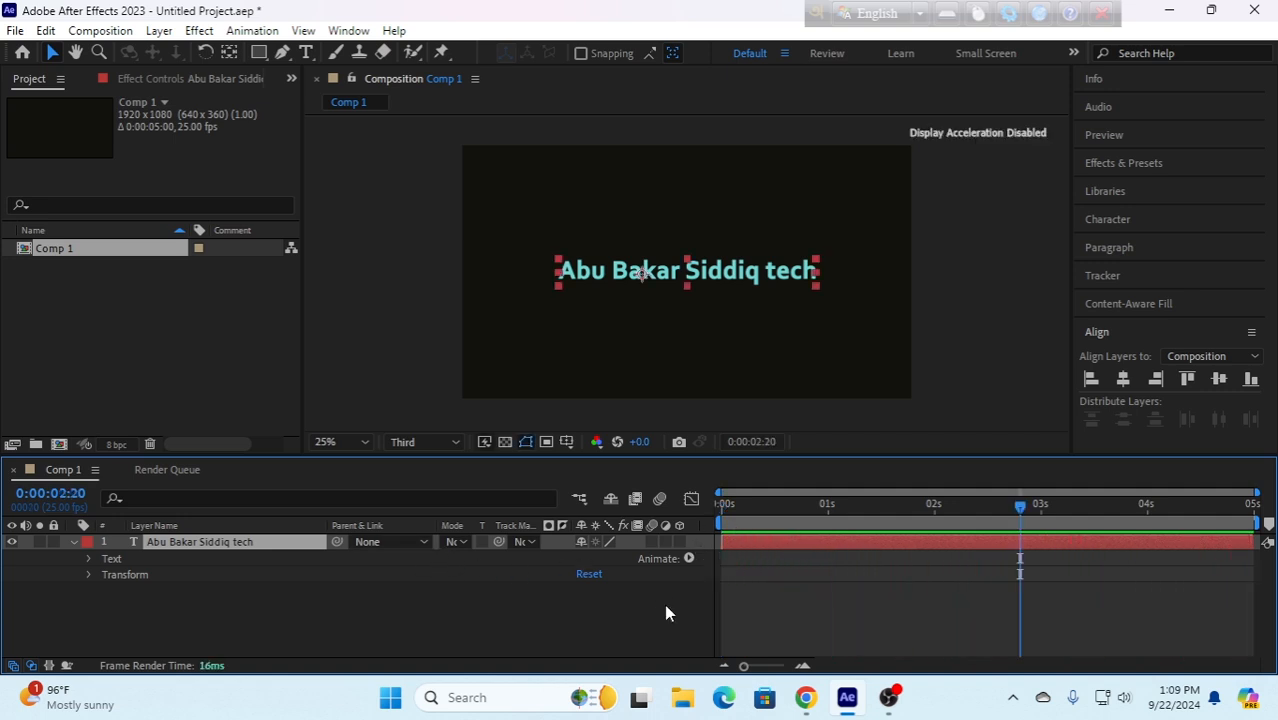
{"action": "left_click", "coordinate": [72, 542]}
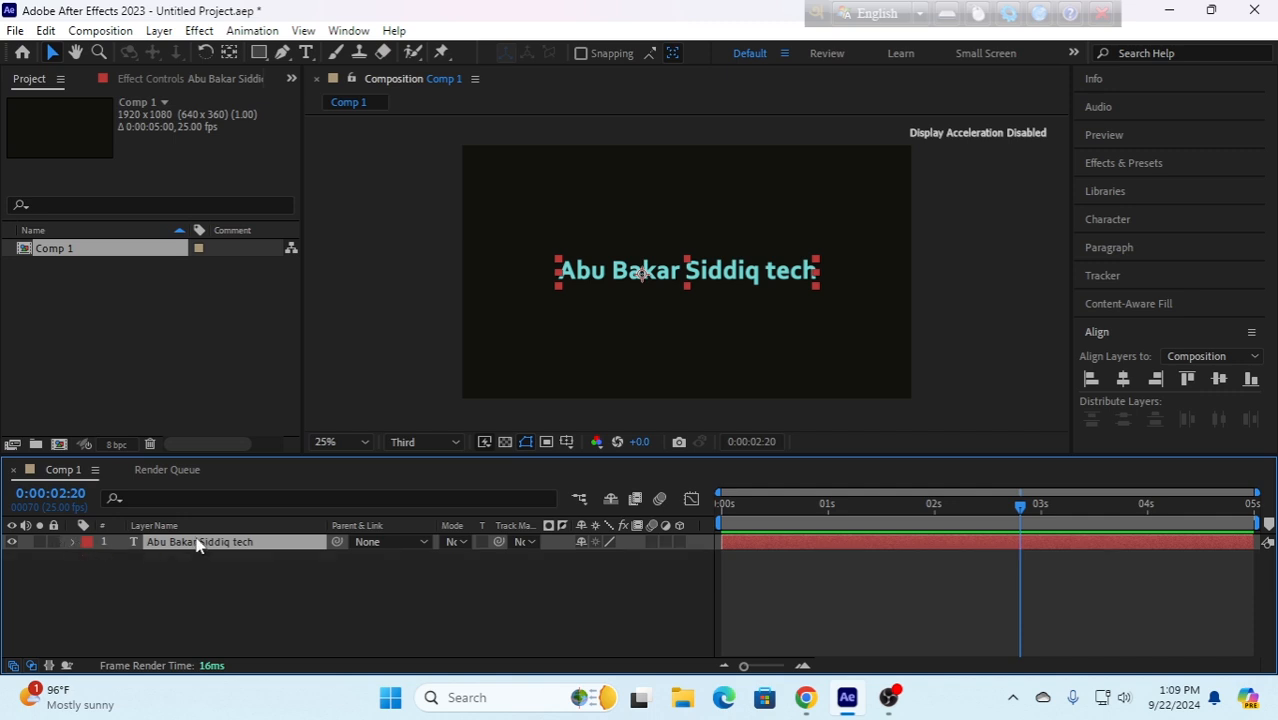
- Draw a rectangular mask on the text layer, surrounding the text and covering most of the frame
{"action": "left_click", "coordinate": [263, 57]}
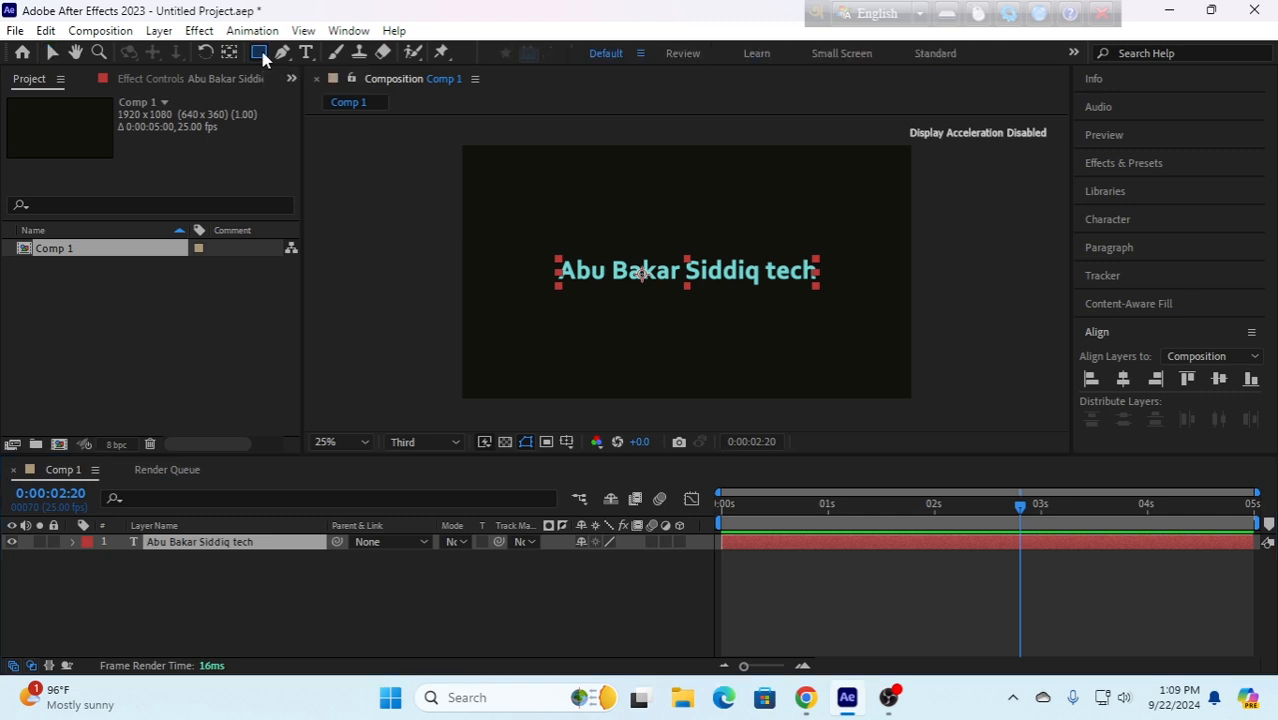
{"action": "left_click_drag", "start_coordinate": [515, 174], "coordinate": [898, 354]}
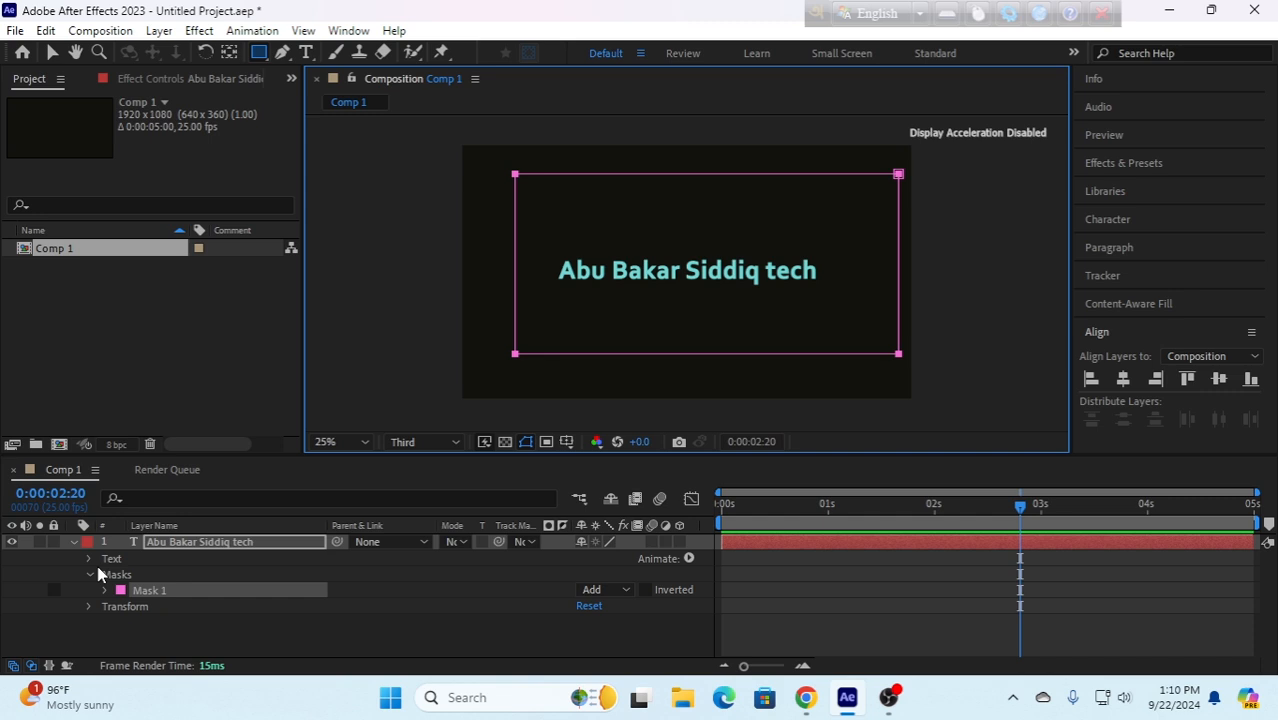
{"action": "left_click", "coordinate": [52, 52]}
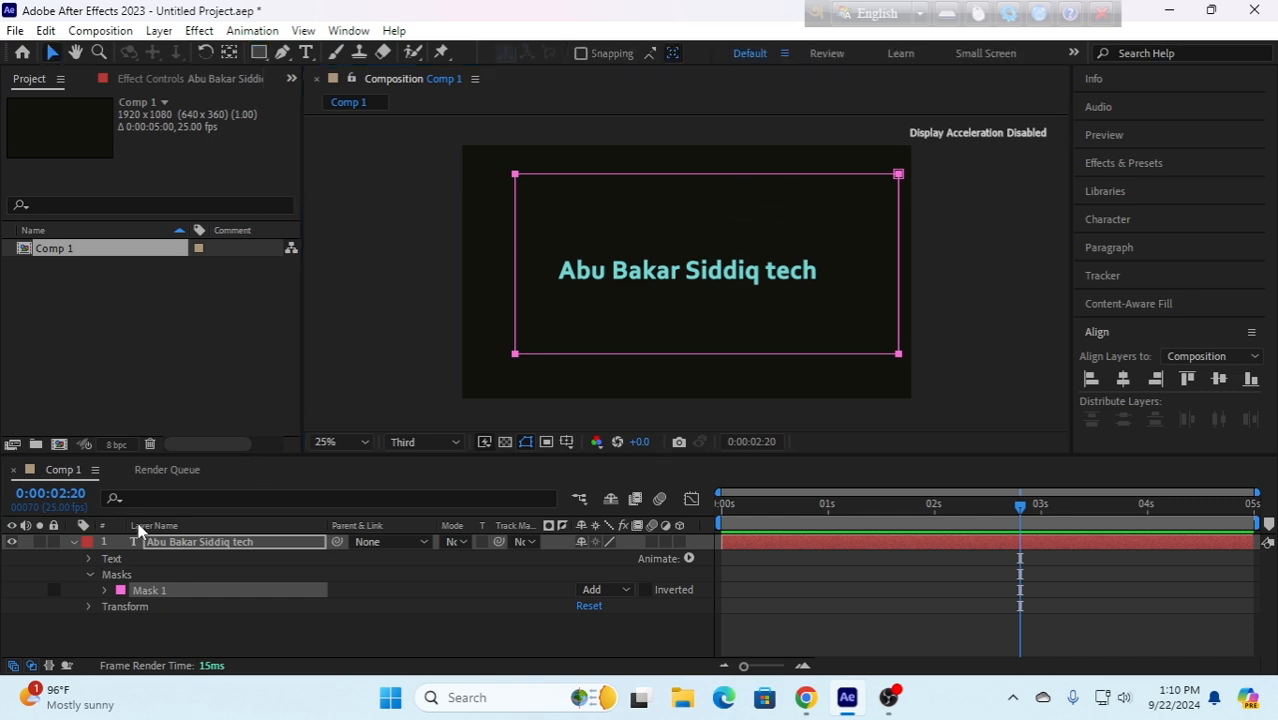
- Set the text's Path option to the rectangular Mask 1
{"action": "left_click", "coordinate": [88, 558]}
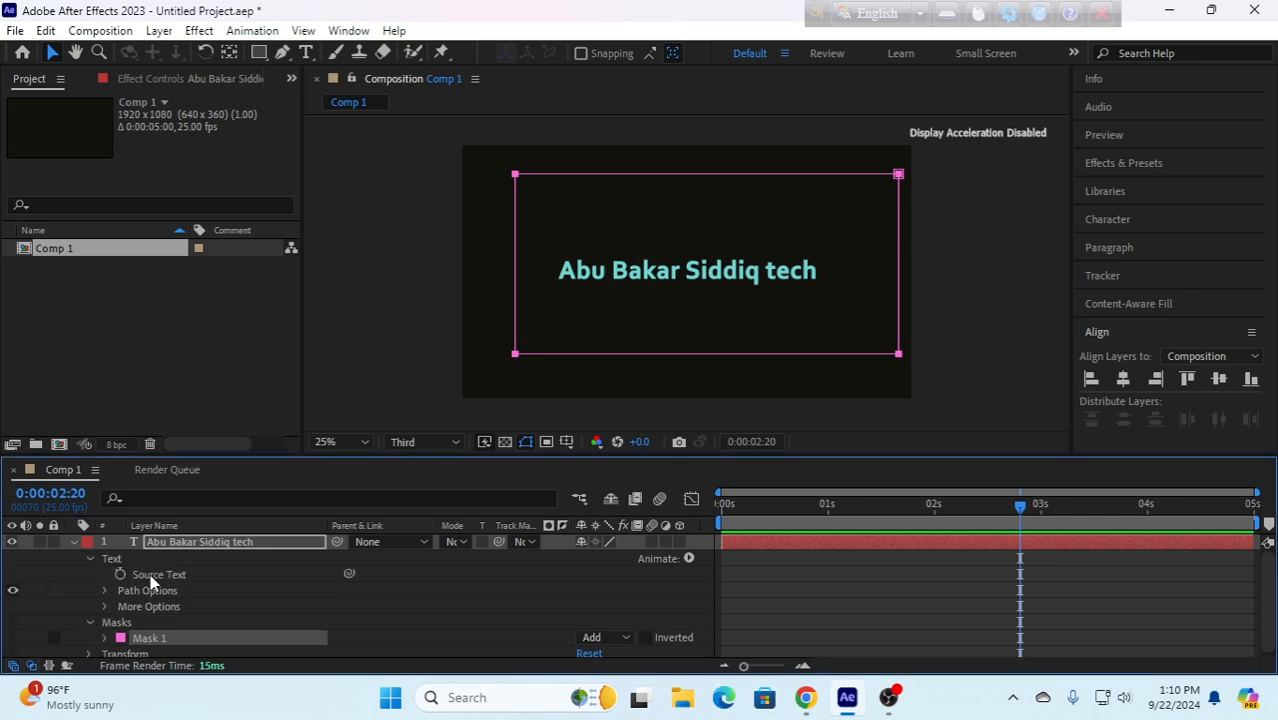
{"action": "left_click", "coordinate": [105, 590]}
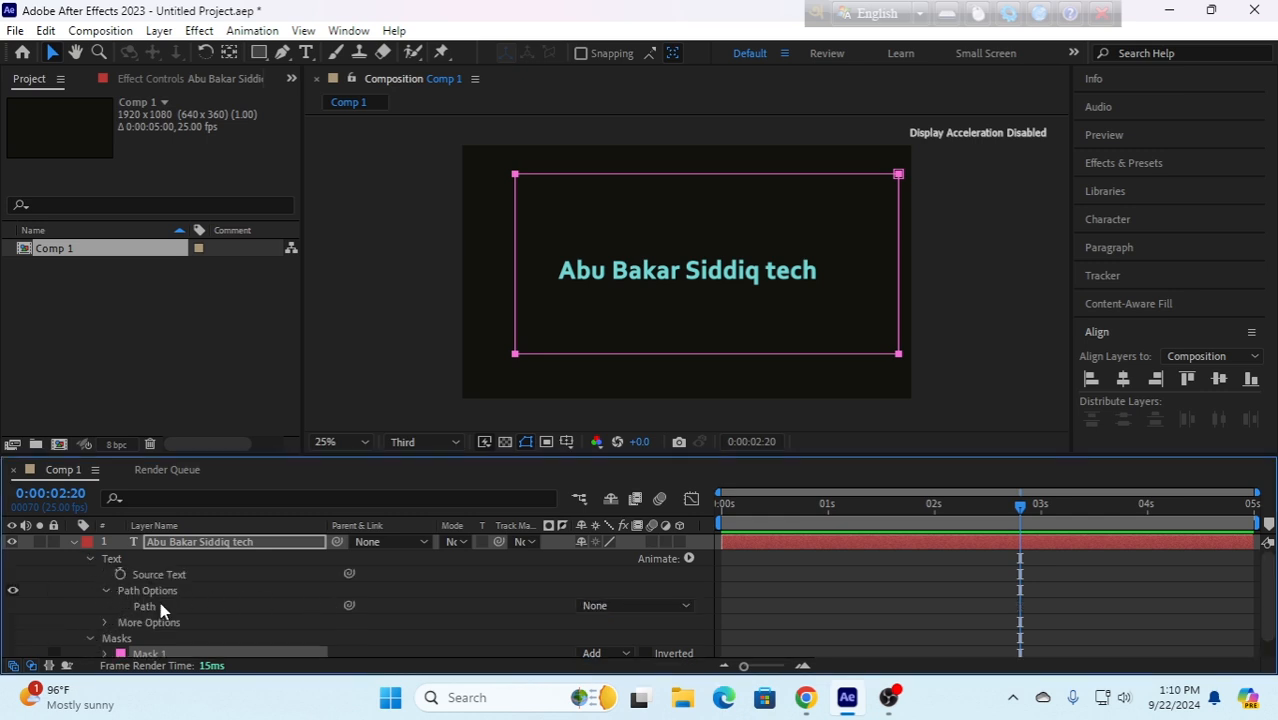
{"action": "left_click", "coordinate": [642, 606]}
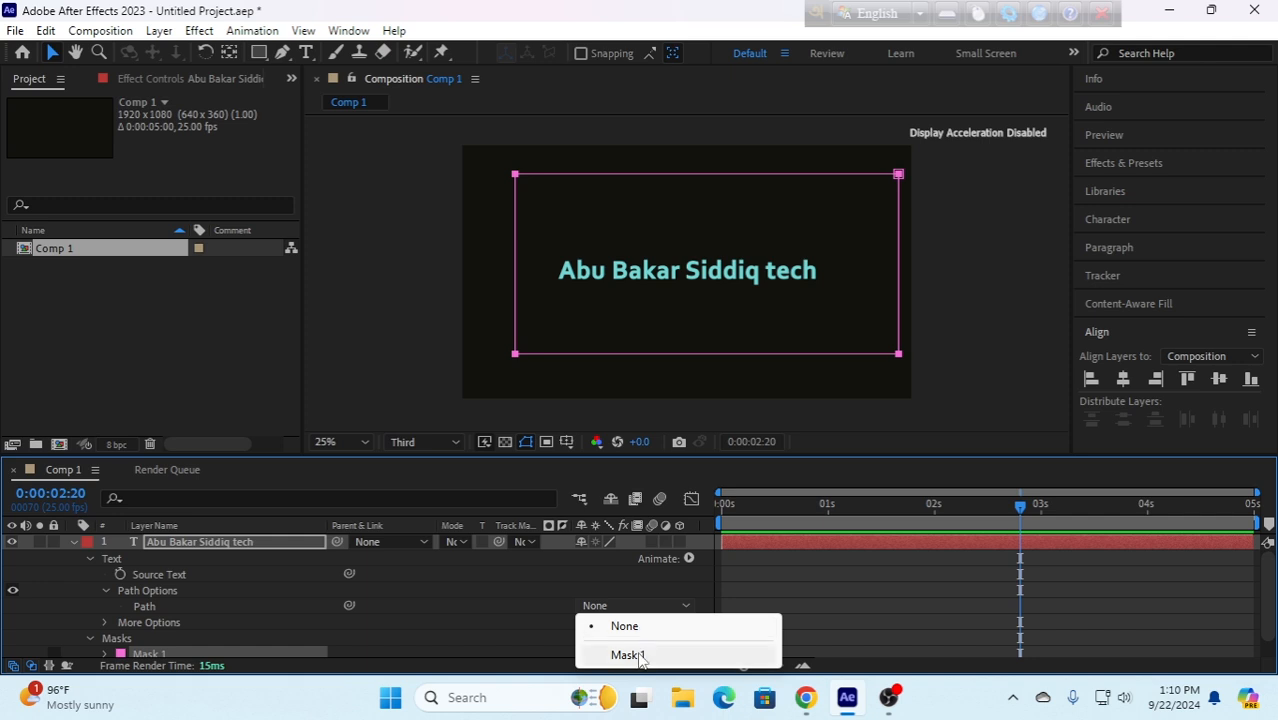
{"action": "left_click", "coordinate": [638, 656]}
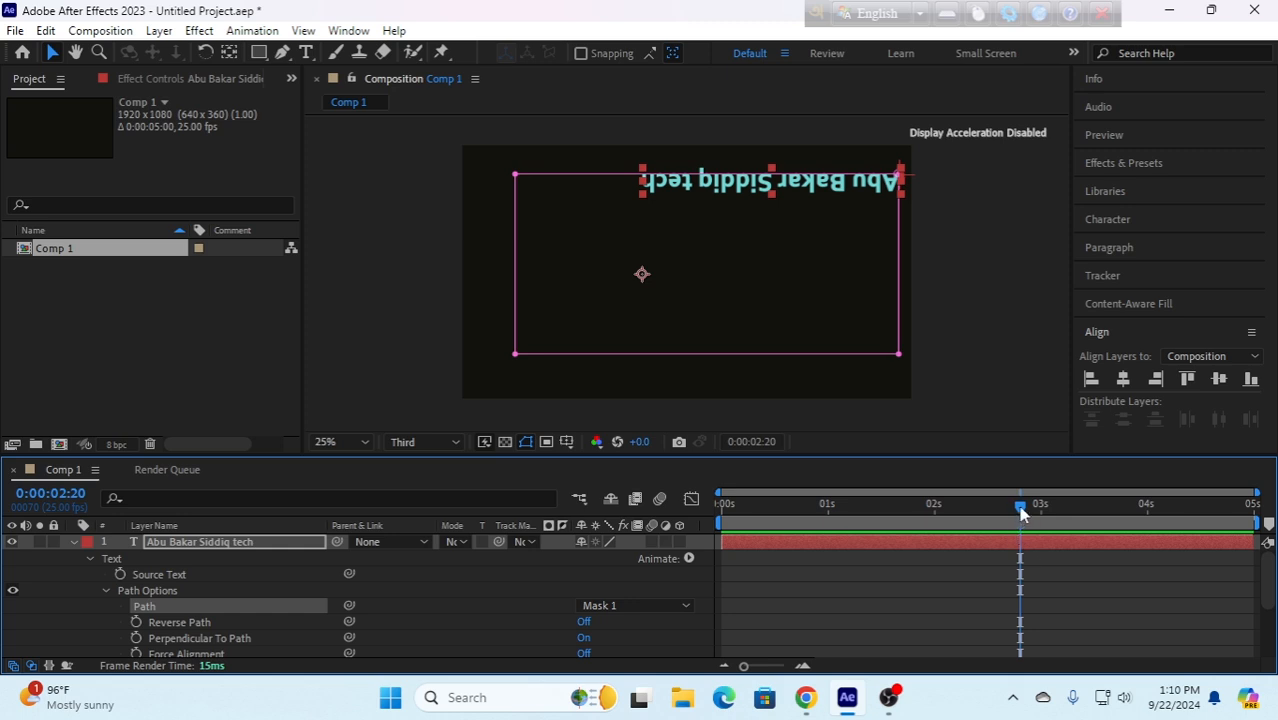
- Keyframe First Margin at 0.0 at the start and 4000 at 4 seconds, and preview the text travelling around the rectangle
{"action": "left_click_drag", "start_coordinate": [1021, 514], "coordinate": [698, 537]}
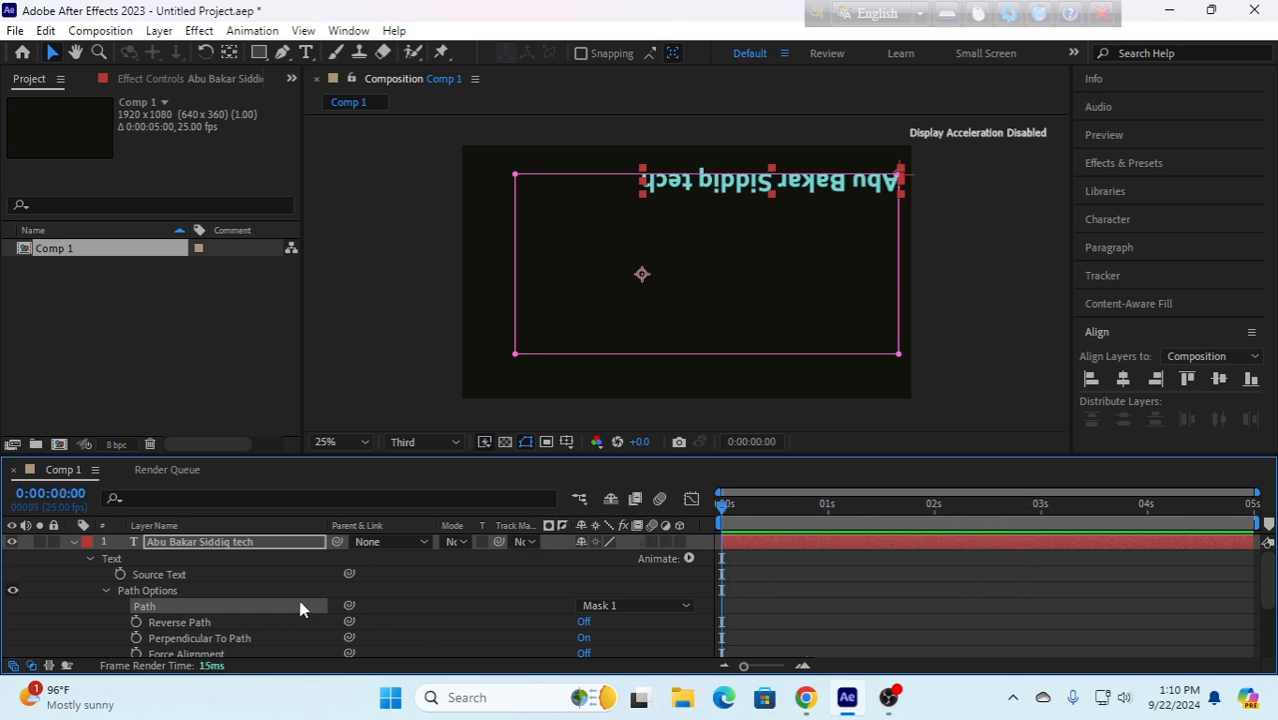
{"action": "scroll", "coordinate": [305, 610], "scroll_direction": "down", "scroll_amount": 1}
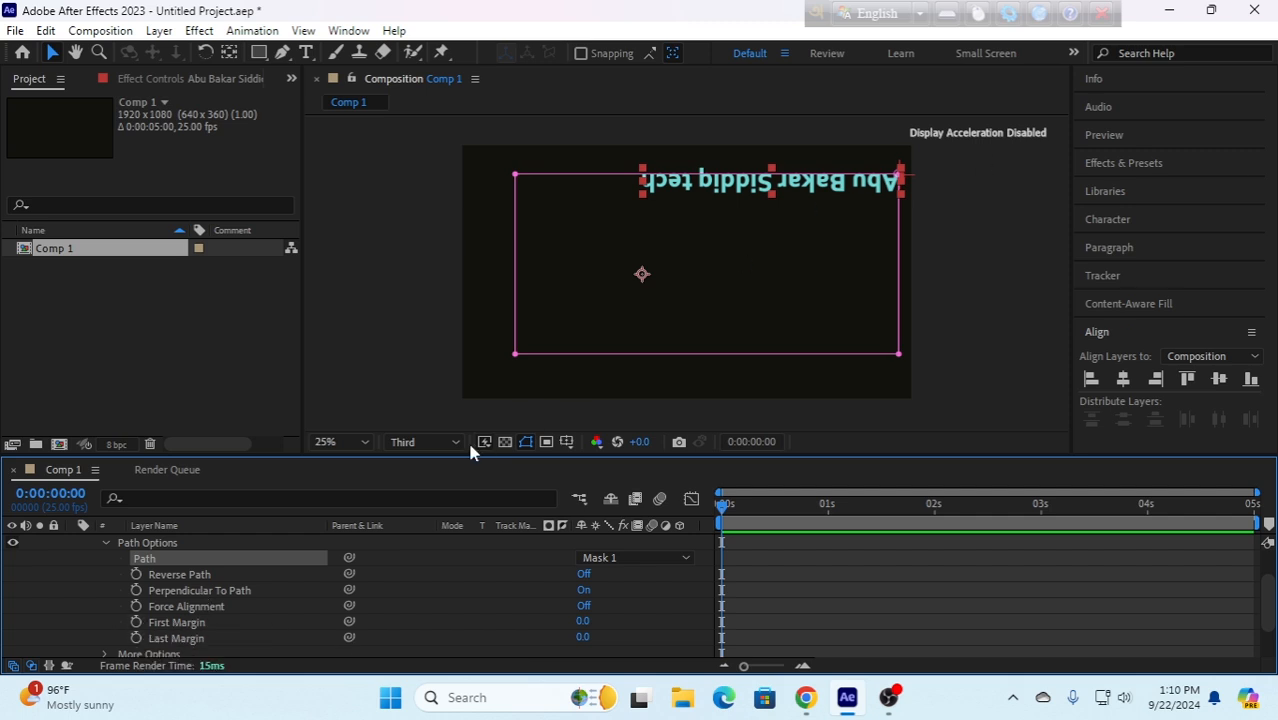
{"action": "left_click", "coordinate": [136, 622]}
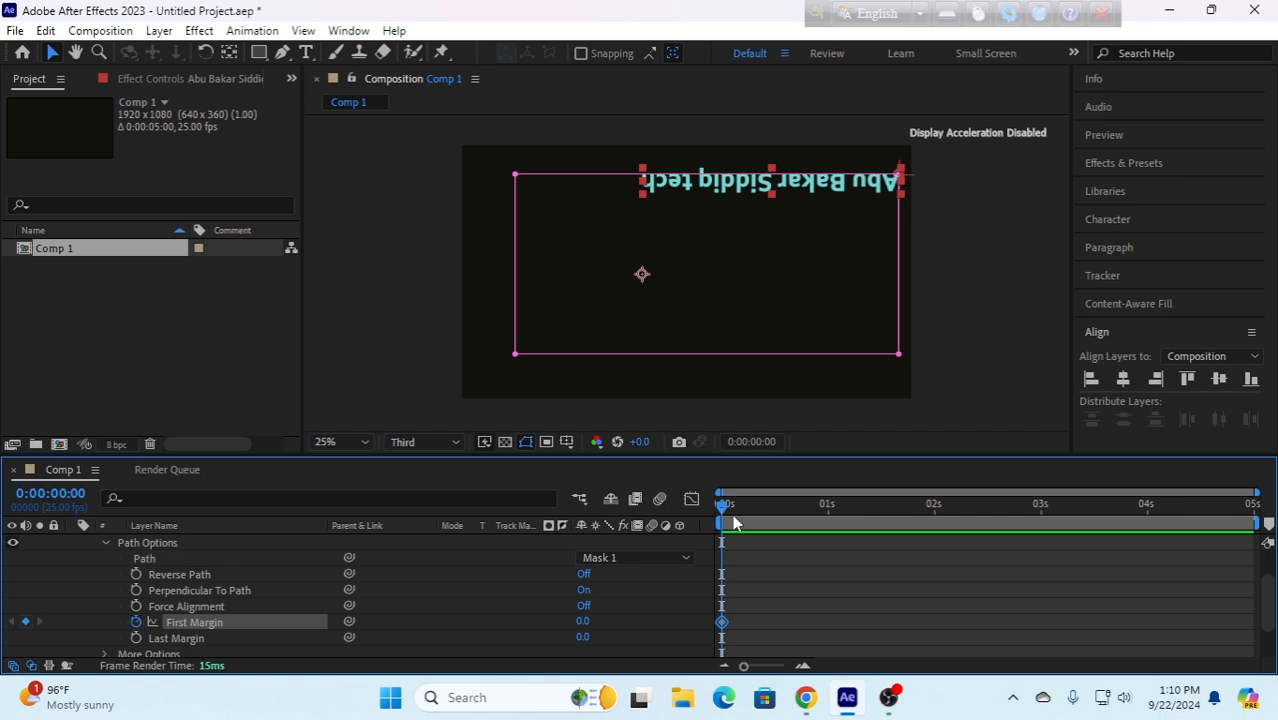
{"action": "left_click_drag", "start_coordinate": [720, 508], "coordinate": [1143, 530]}
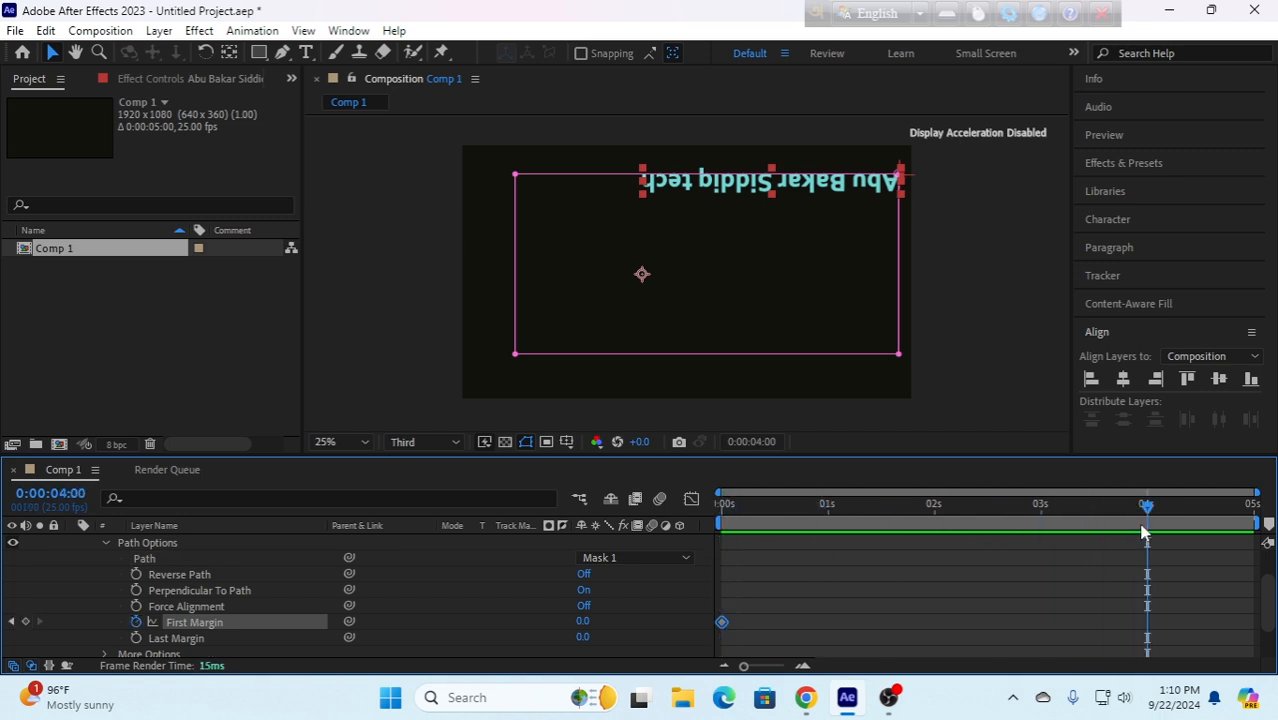
{"action": "left_click", "coordinate": [584, 624]}
{"action": "key", "text": "Return"}
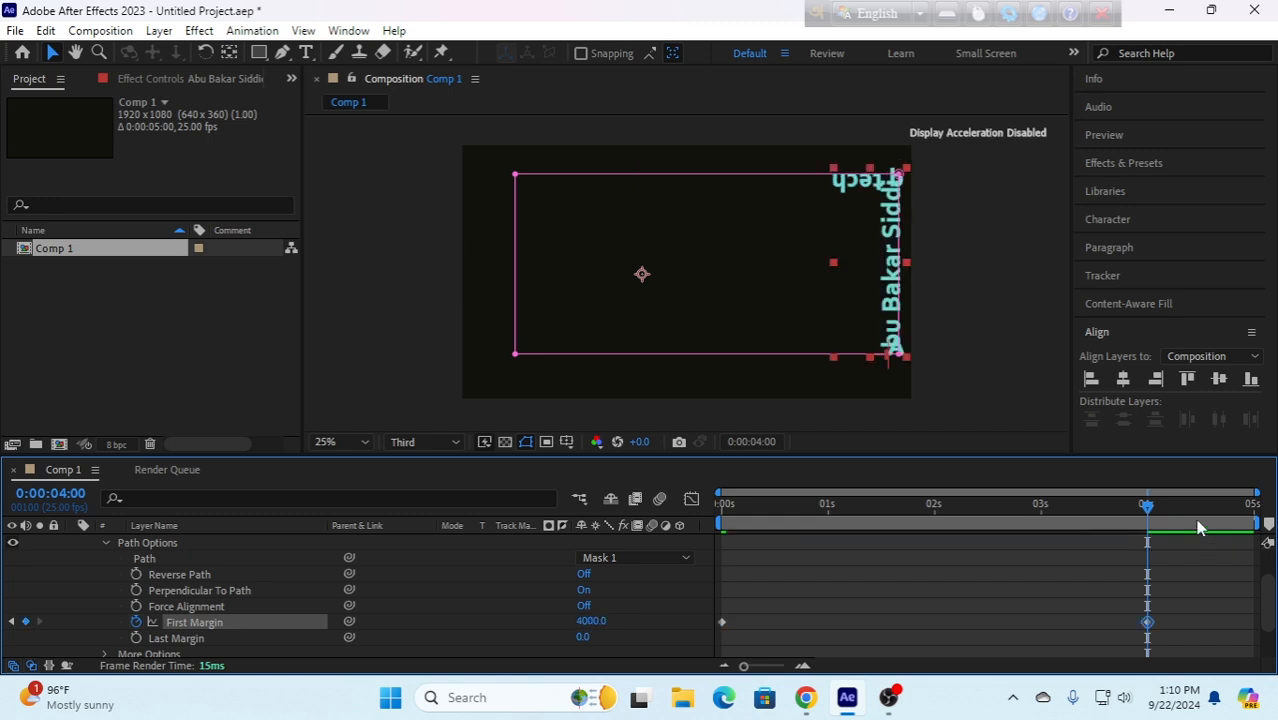
{"action": "left_click_drag", "start_coordinate": [1147, 513], "coordinate": [650, 557]}
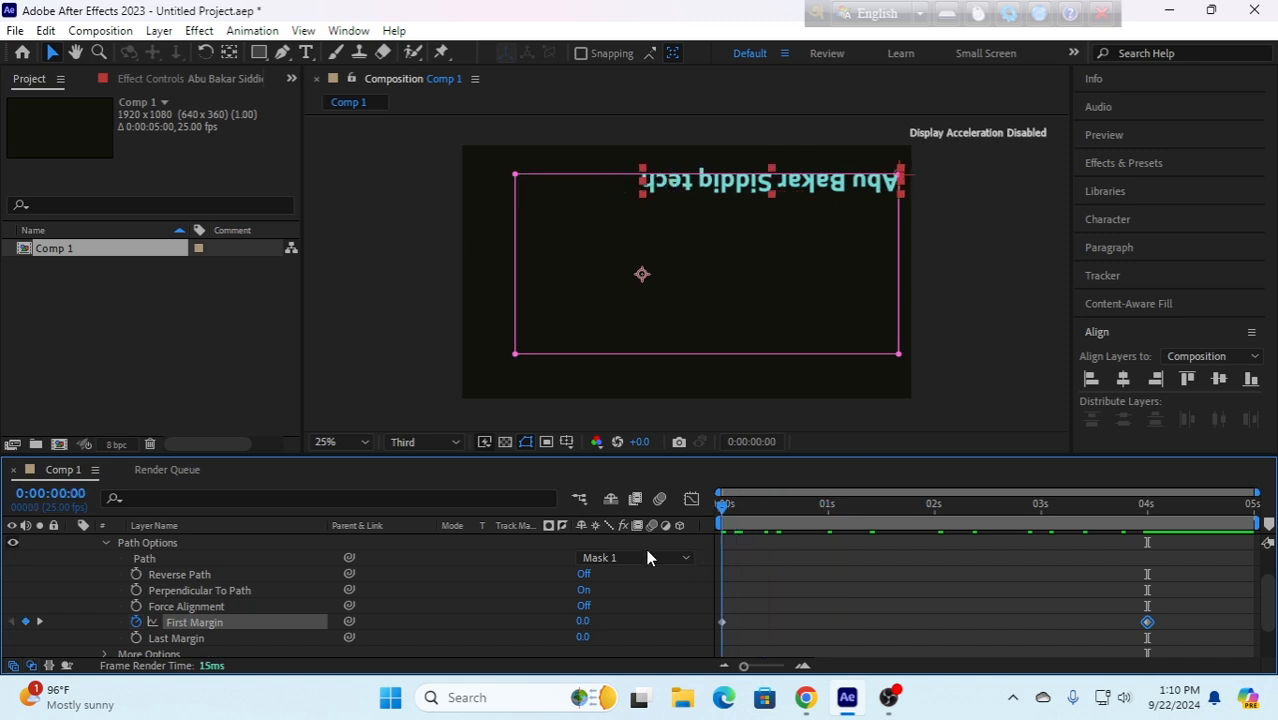
{"action": "key", "text": "space"}
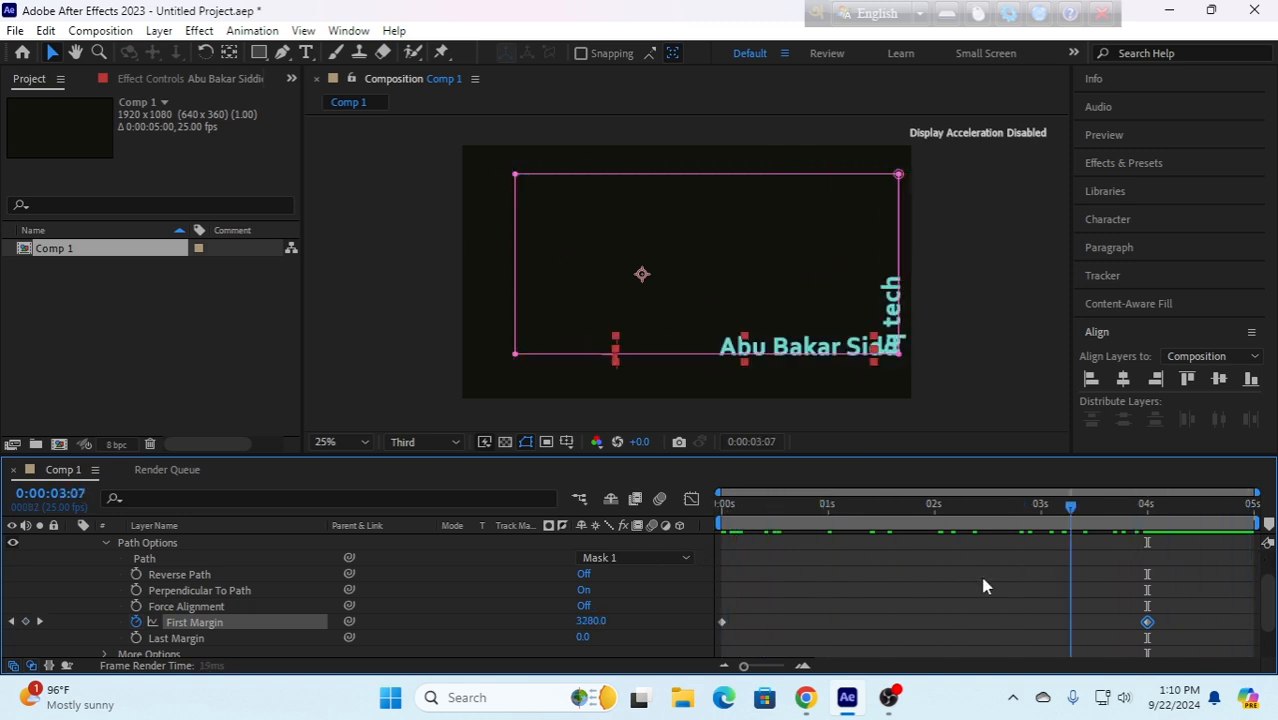